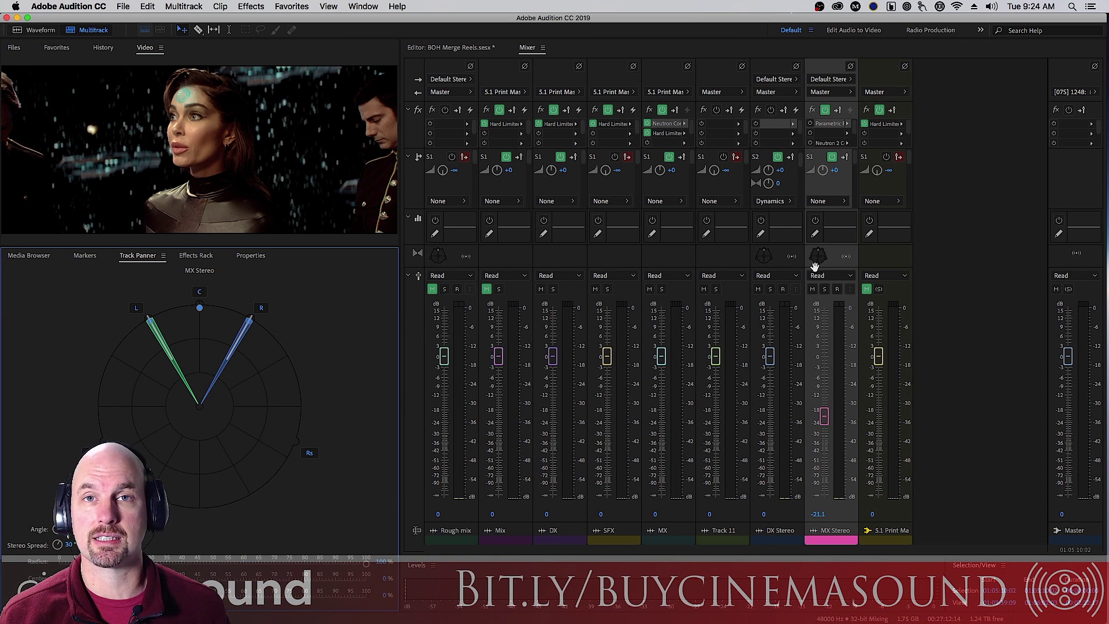
# Start playback of the BOH Merge Reels session to hear the music under the dialogue
pyautogui.press('space')
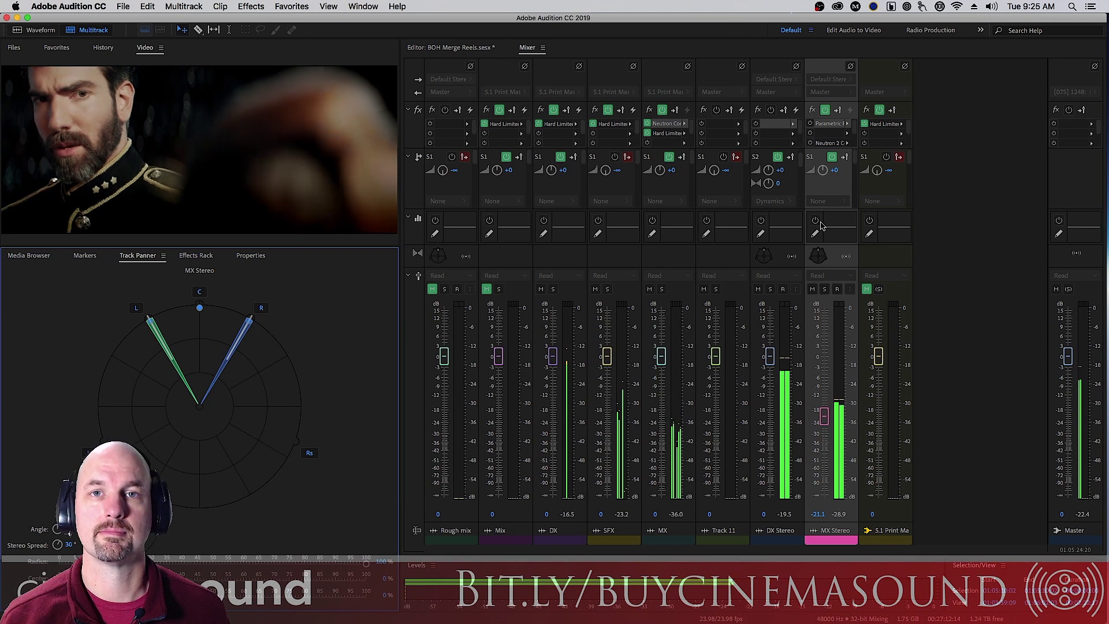
# Turn on the MX Stereo track's existing rack effect and replay the mix to hear it
pyautogui.press('space')
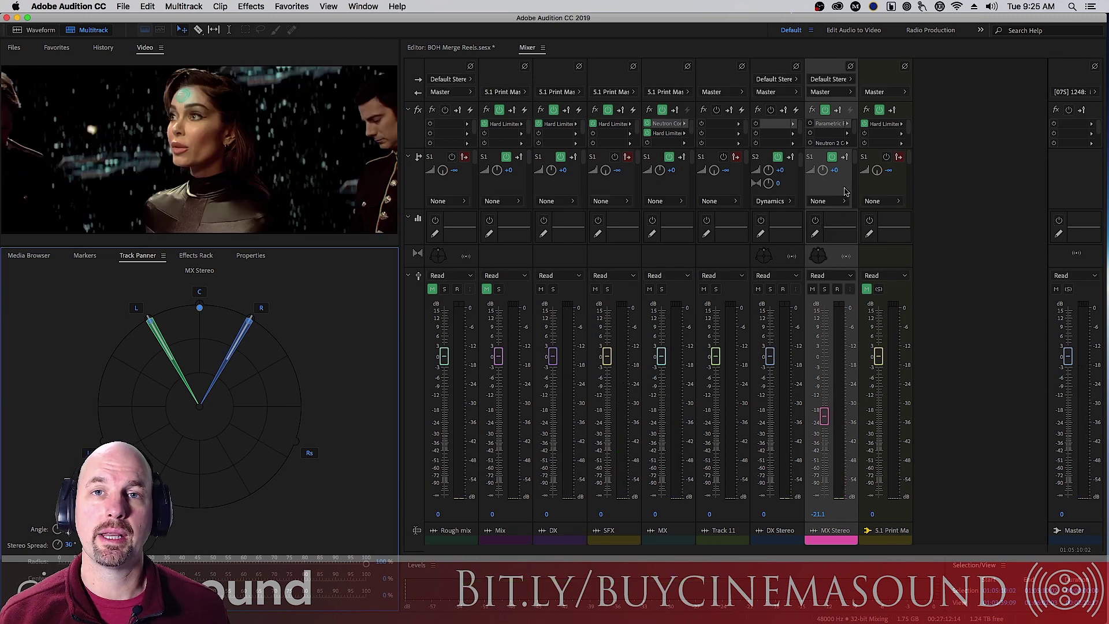
pyautogui.click(811, 124)
pyautogui.press('space')
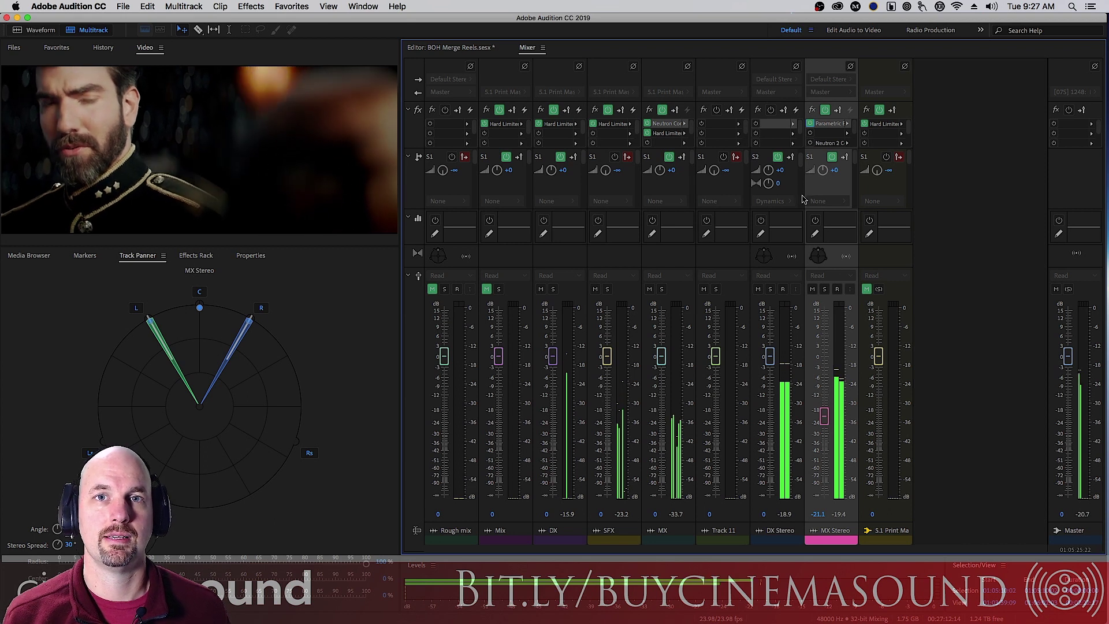
pyautogui.press('space')
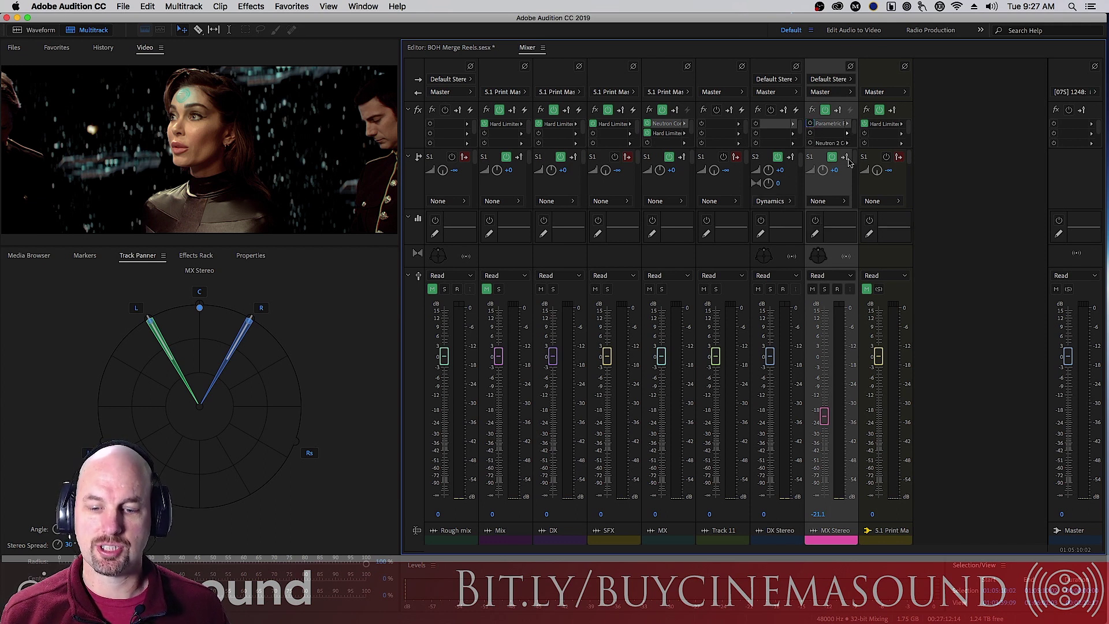
# Insert a Parametric Equalizer (Filter and EQ) into MX Stereo's empty rack slot
pyautogui.click(848, 133)
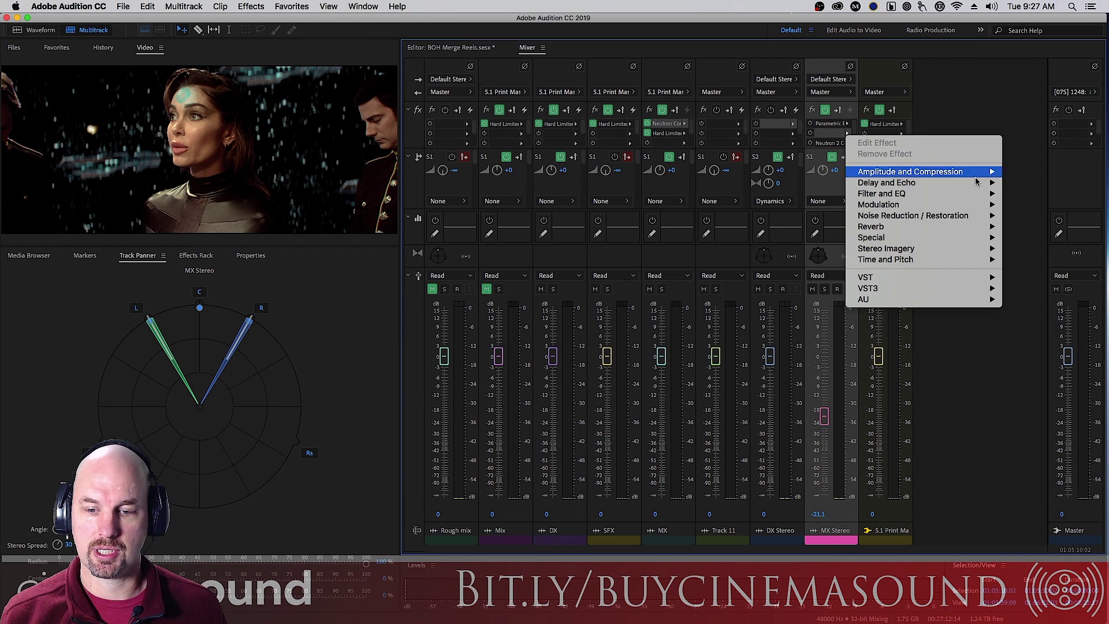
pyautogui.moveTo(952, 198)
pyautogui.click(755, 314)
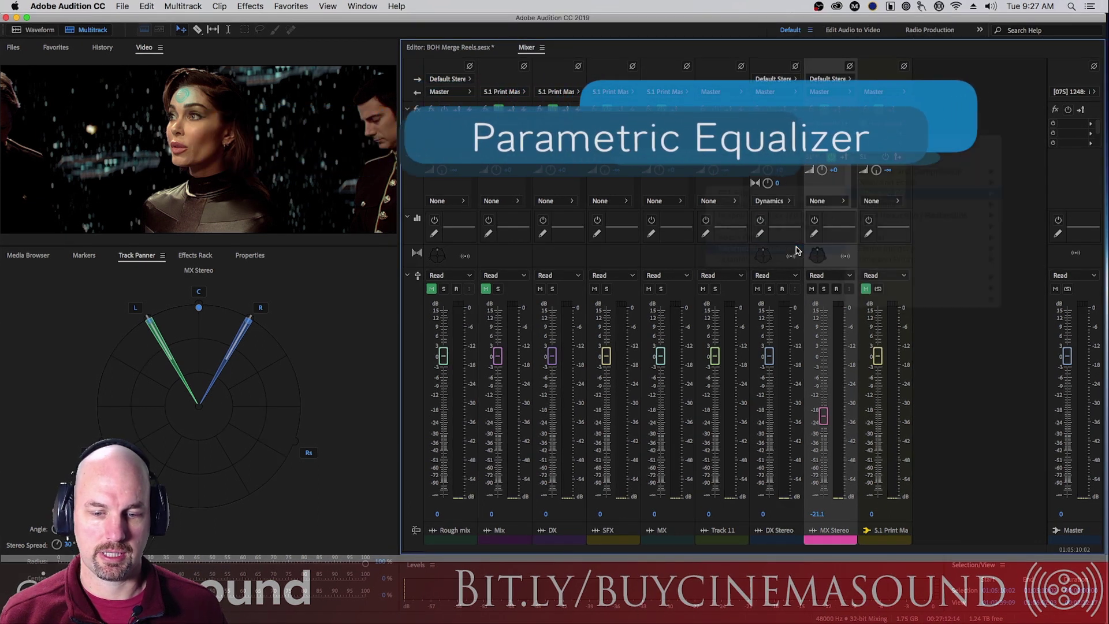
# Play the mix to view the music's spectrum in the equalizer, then close the EQ window
pyautogui.moveTo(660, 168); pyautogui.dragTo(708, 136)
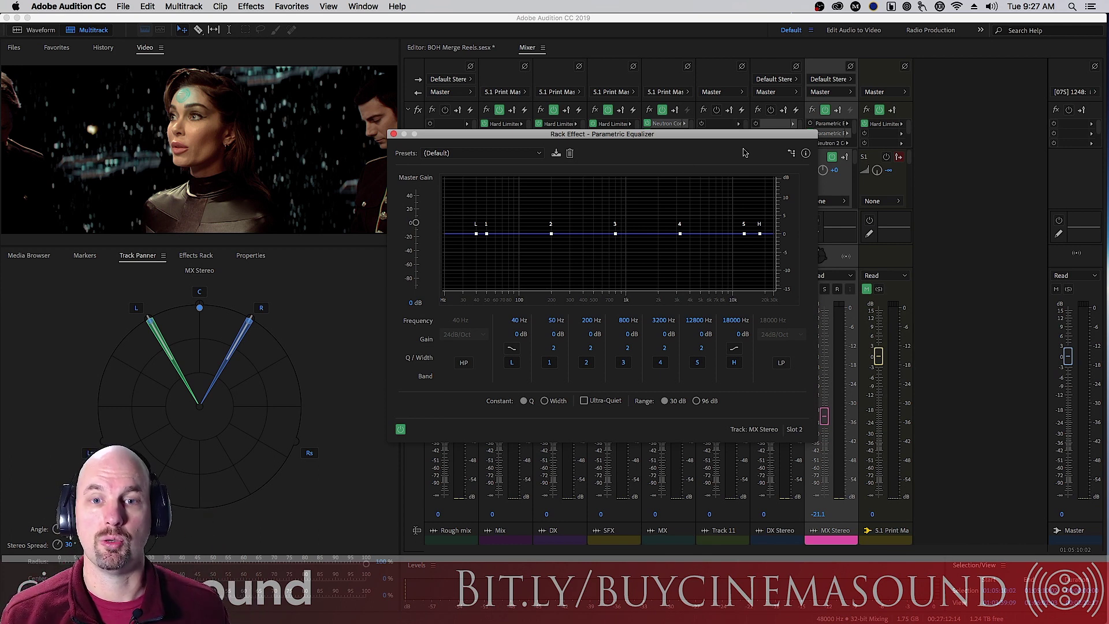
pyautogui.moveTo(626, 140); pyautogui.dragTo(580, 134)
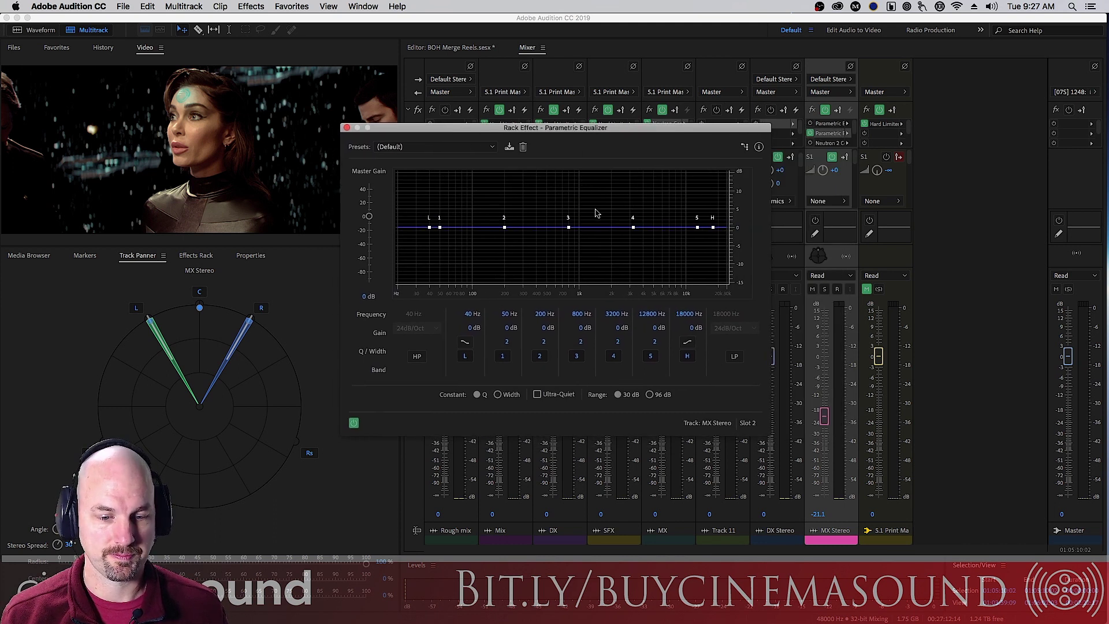
pyautogui.press('space')
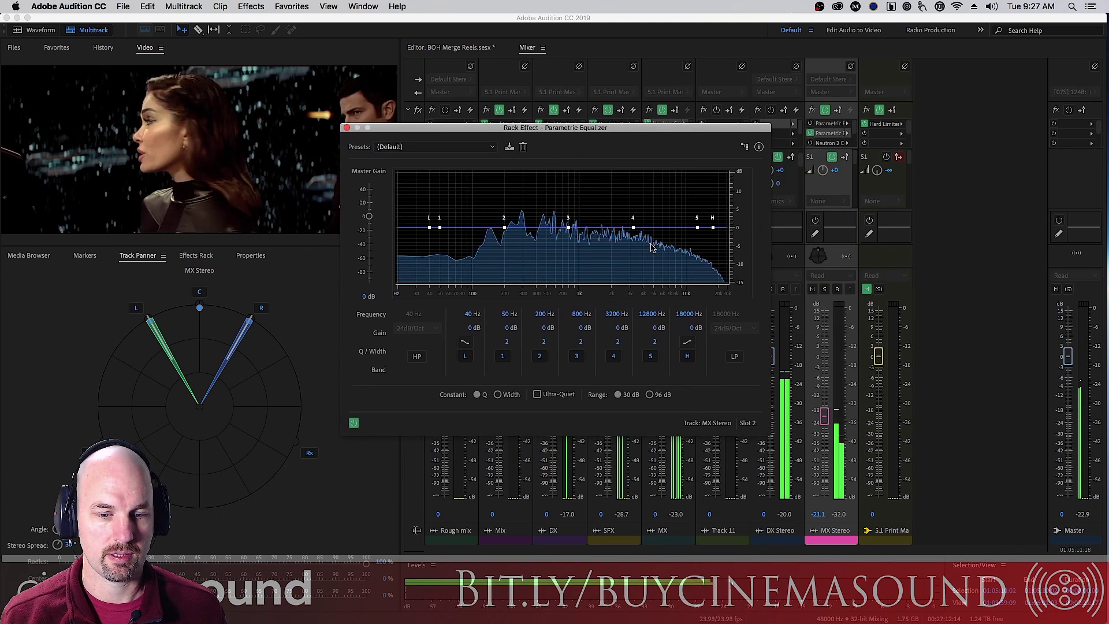
pyautogui.press('space')
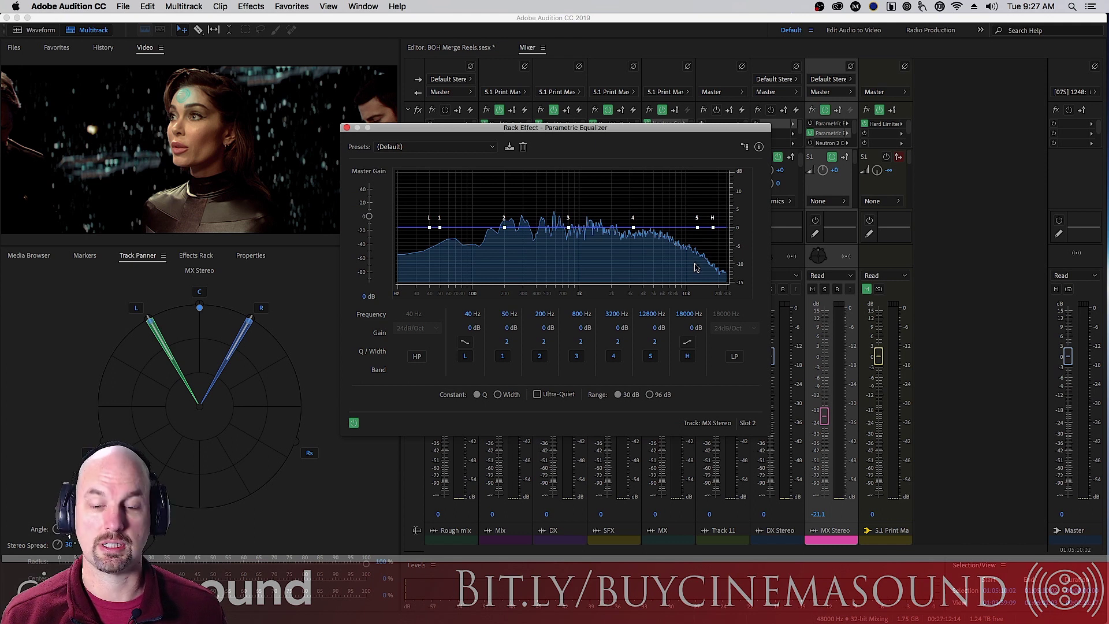
pyautogui.click(346, 128)
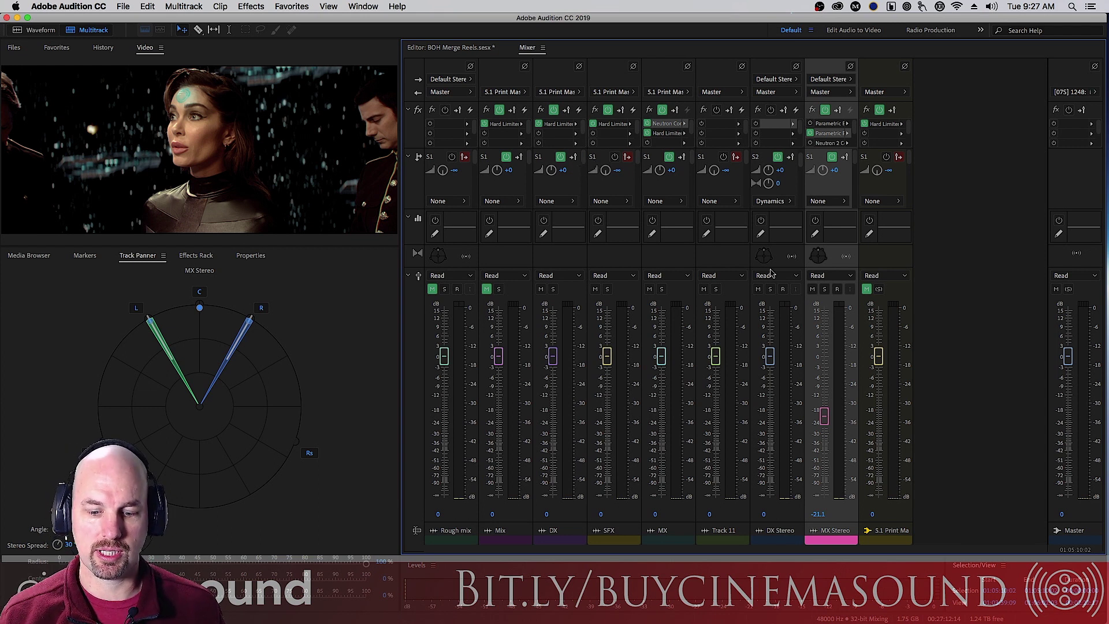
# Insert a Parametric Equalizer on DX Stereo and play to see the dialogue's frequency peaks
pyautogui.click(792, 126)
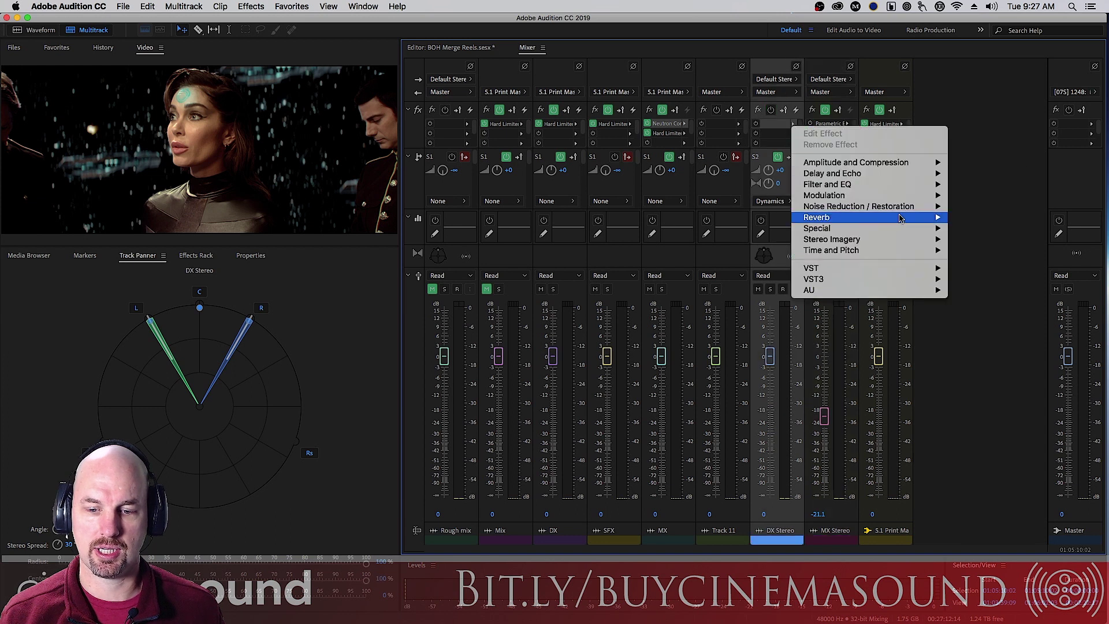
pyautogui.moveTo(914, 176)
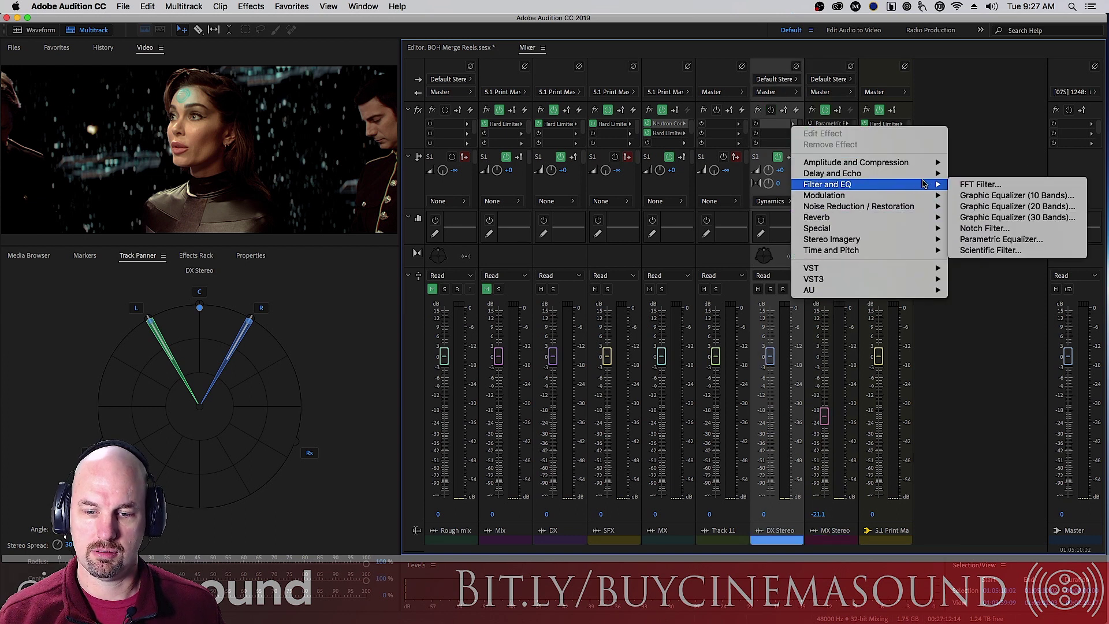
pyautogui.click(1000, 240)
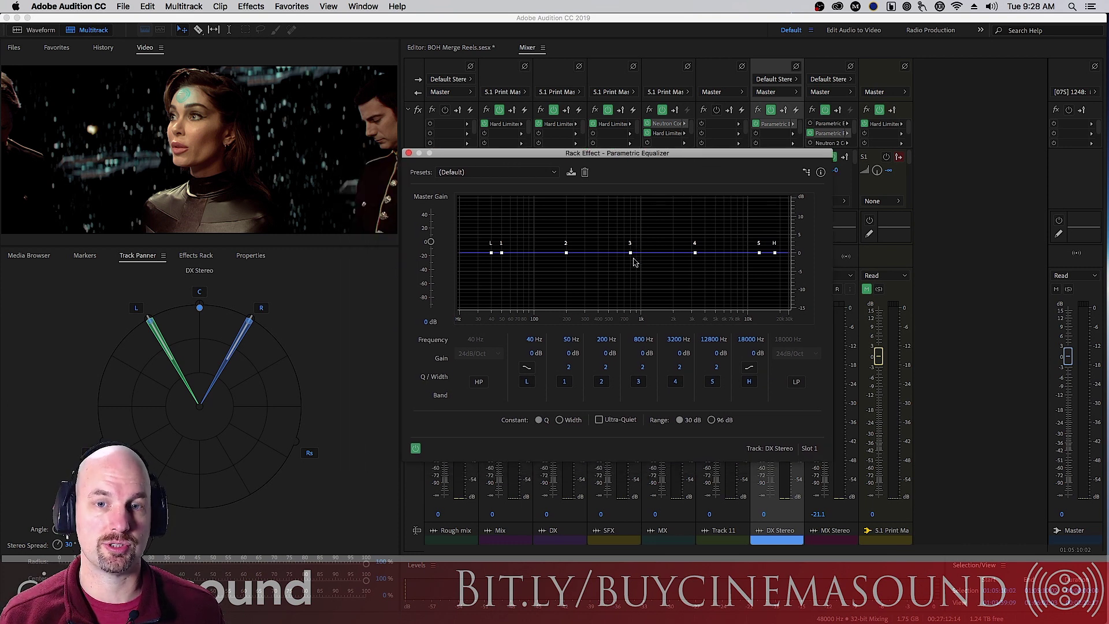
pyautogui.press('space')
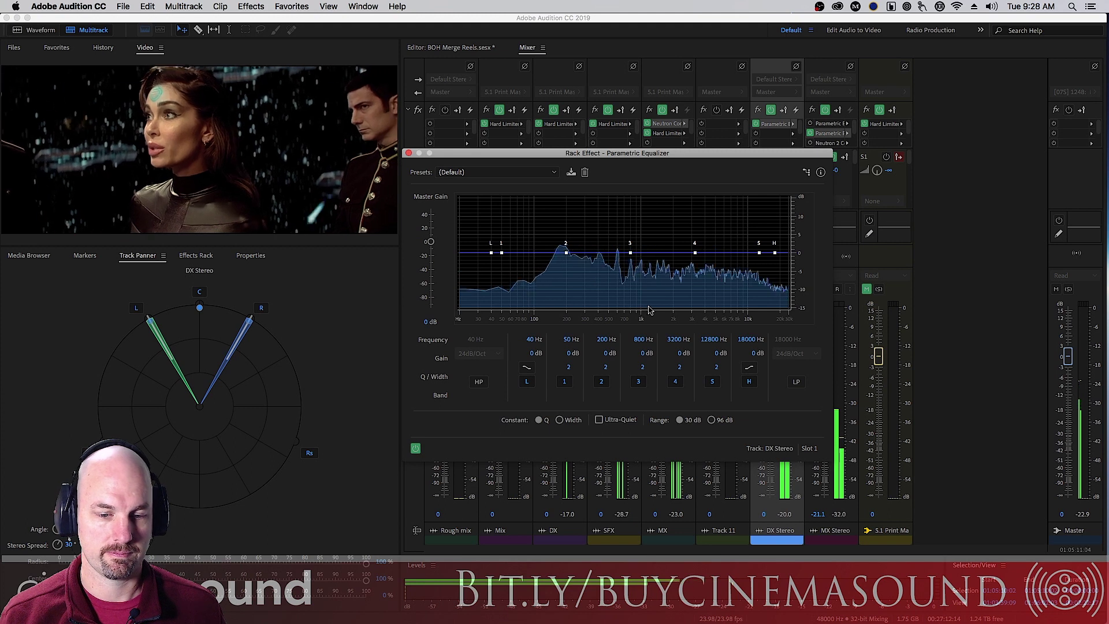
pyautogui.press('space')
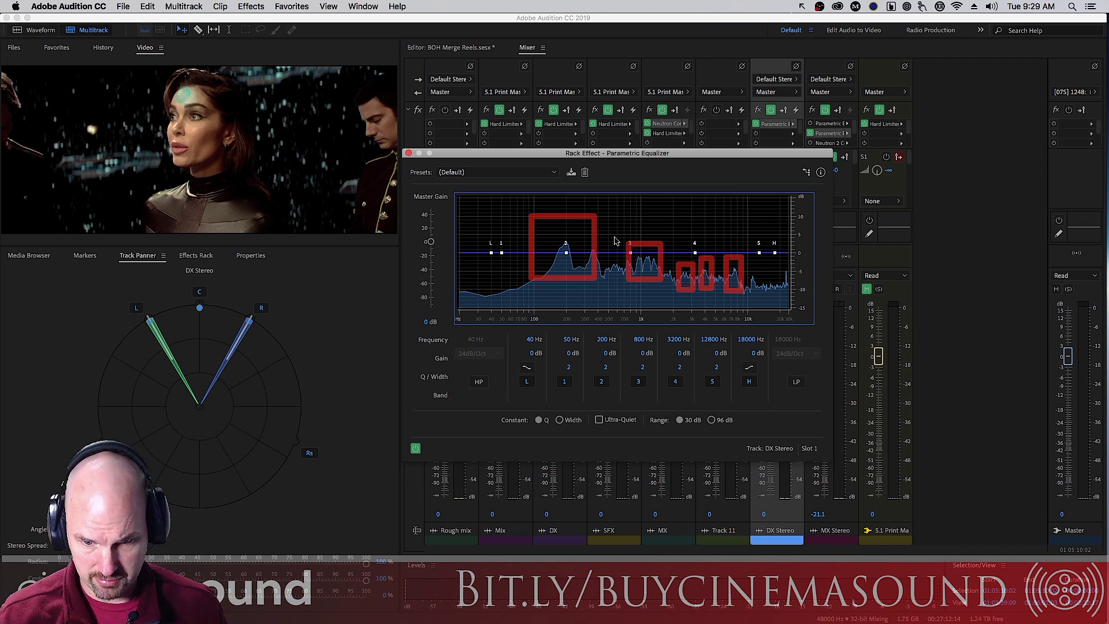
# Reopen the music EQ beside the dialogue EQ and cut band 1 by -8.9 dB at 200 Hz
pyautogui.doubleClick(830, 133)
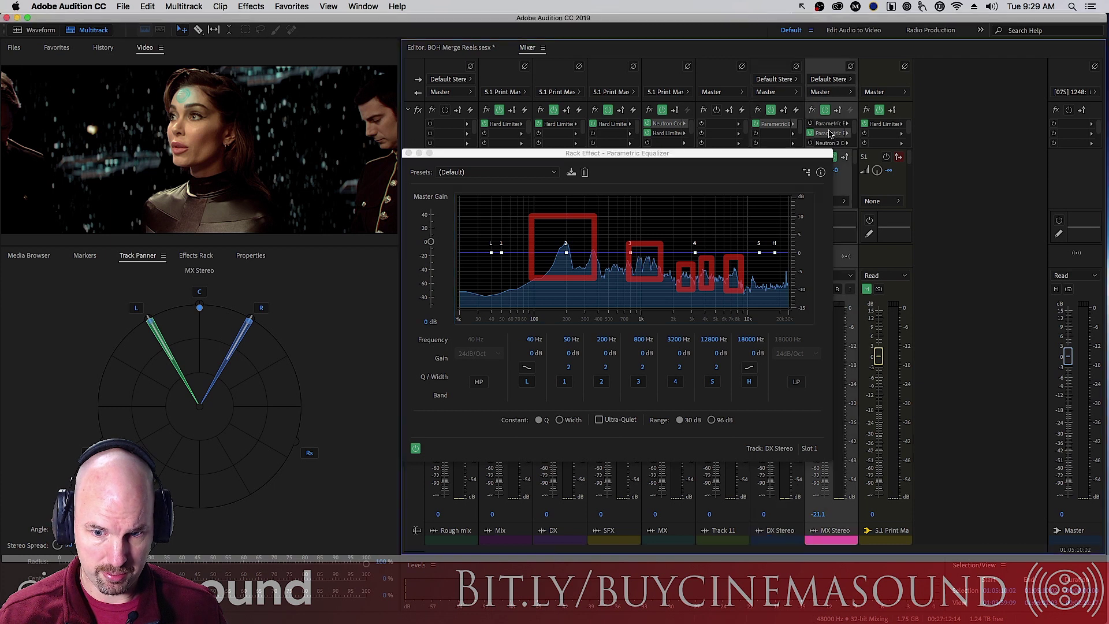
pyautogui.moveTo(689, 132); pyautogui.dragTo(530, 124)
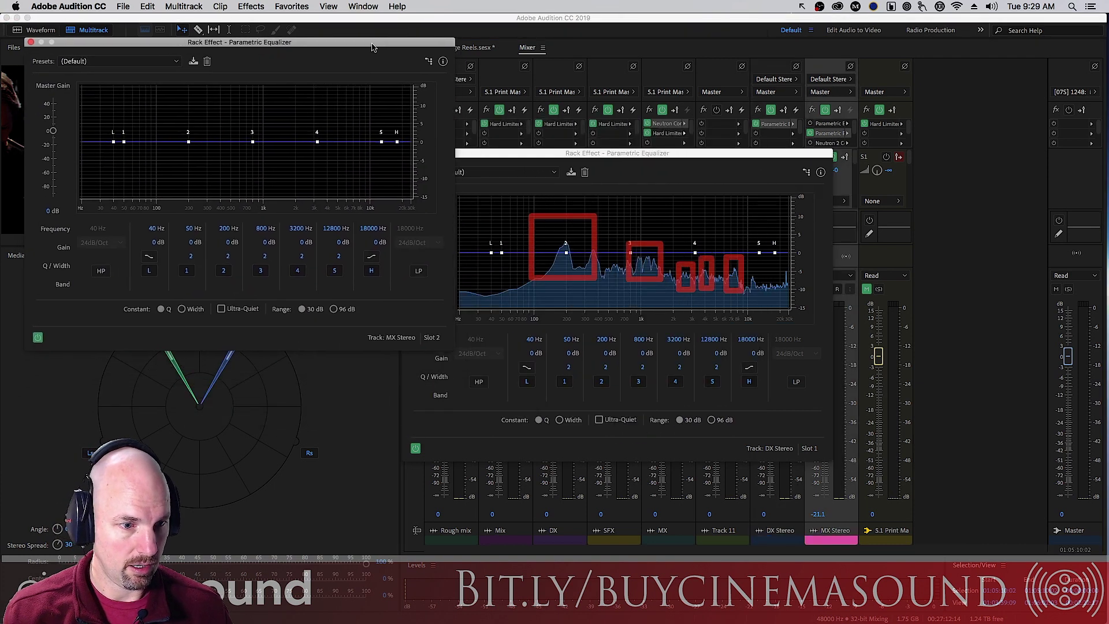
pyautogui.moveTo(373, 48); pyautogui.dragTo(369, 50)
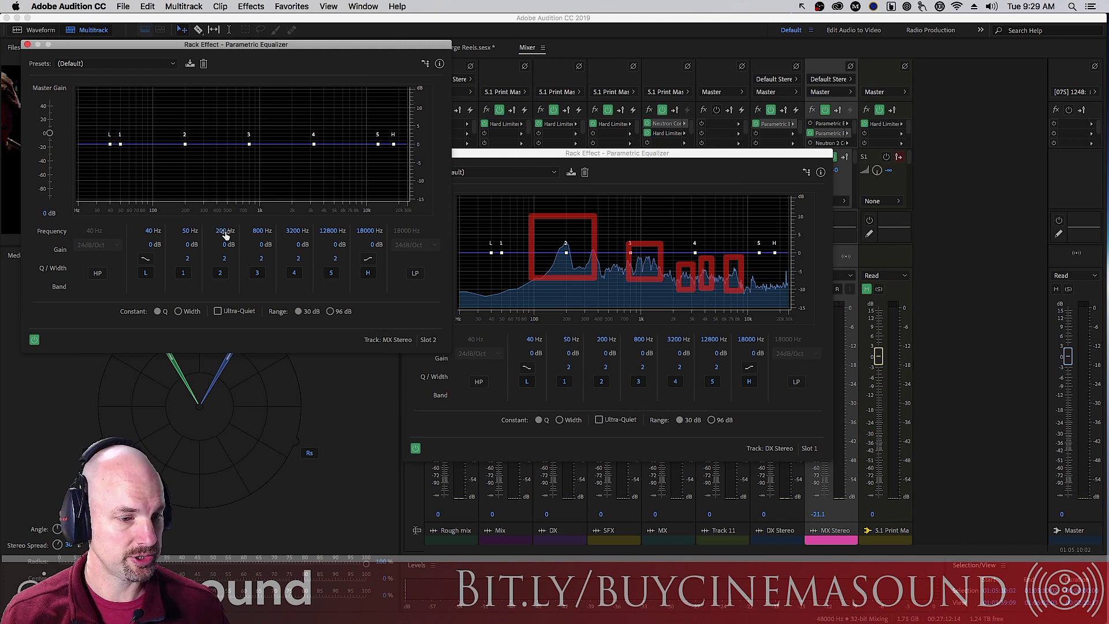
pyautogui.click(185, 231)
pyautogui.write('200')
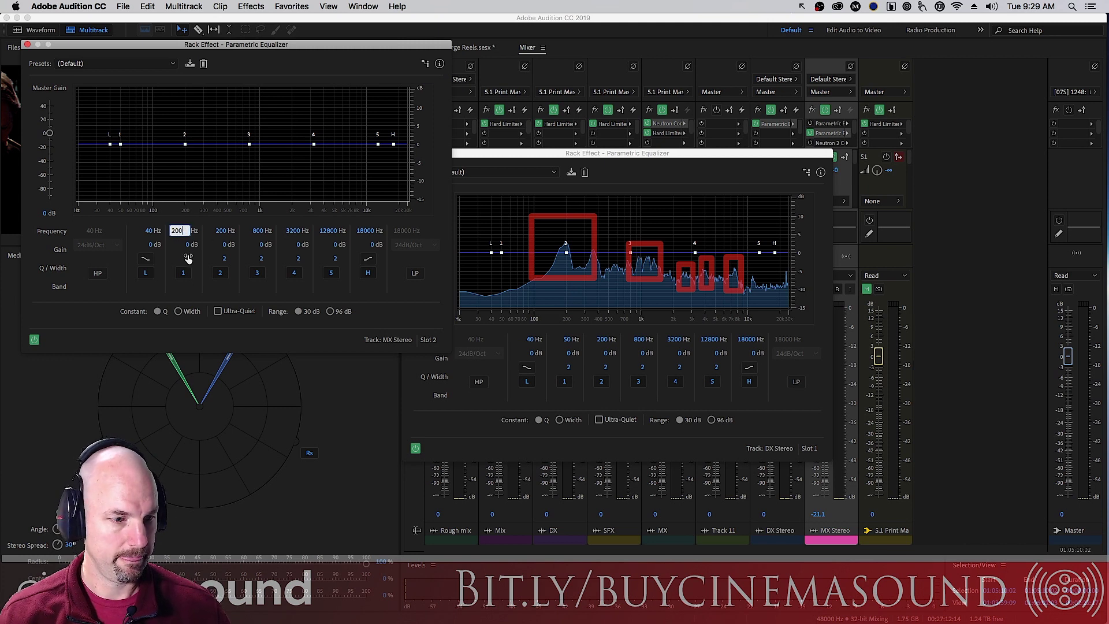
pyautogui.press('Return')
pyautogui.moveTo(185, 245); pyautogui.dragTo(157, 250)
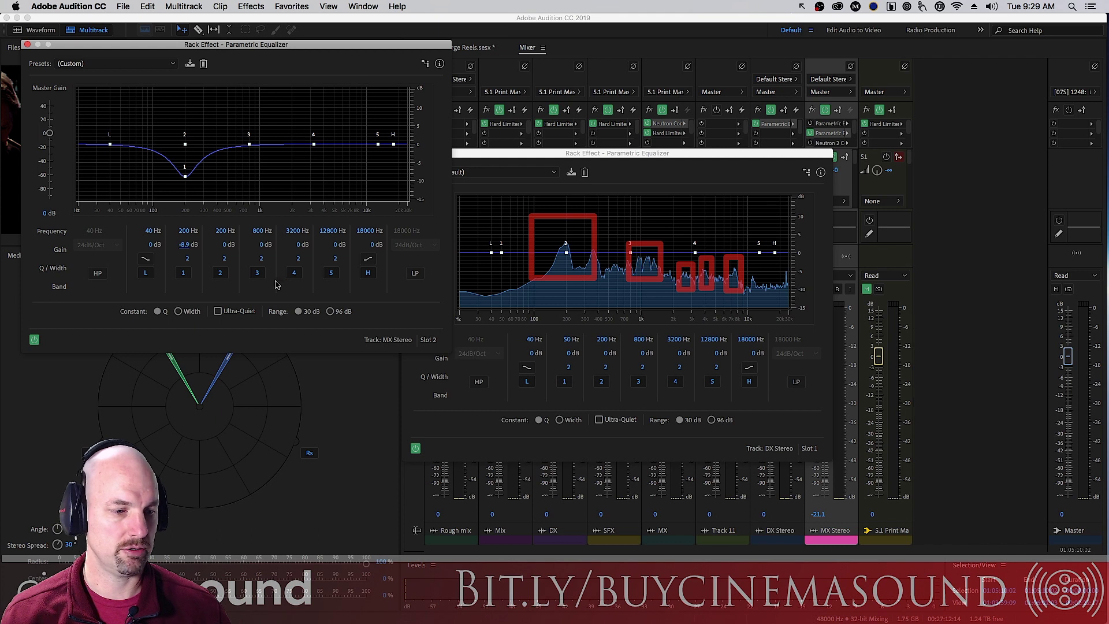
# Make band 3 a wider notch of -9.8 dB at 1250 Hz with Q 1.8
pyautogui.click(258, 230)
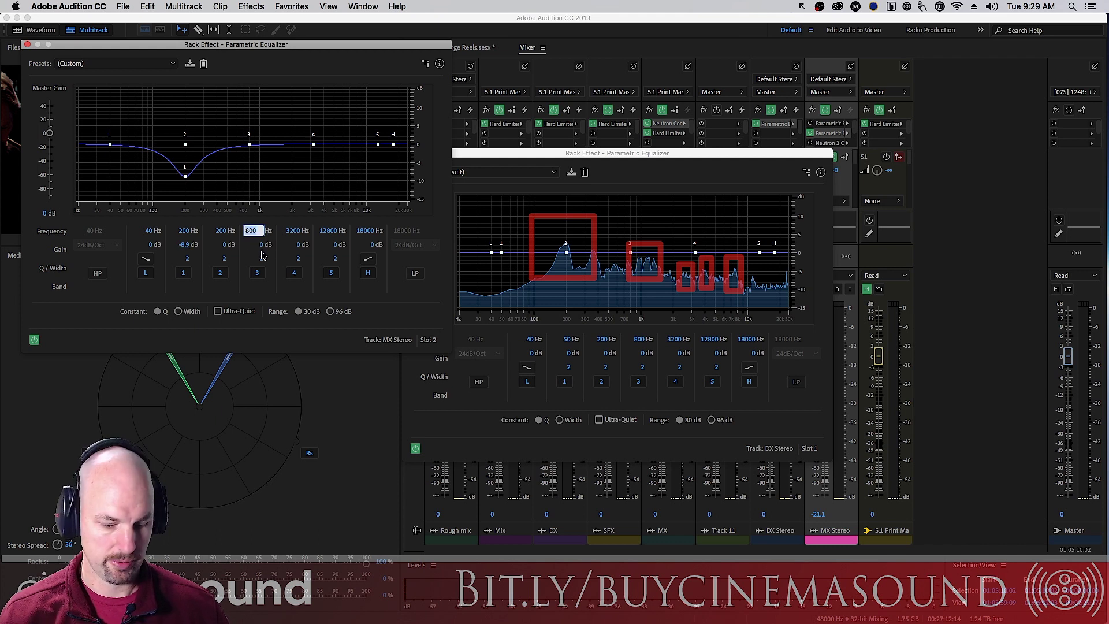
pyautogui.write('1250')
pyautogui.press('Return')
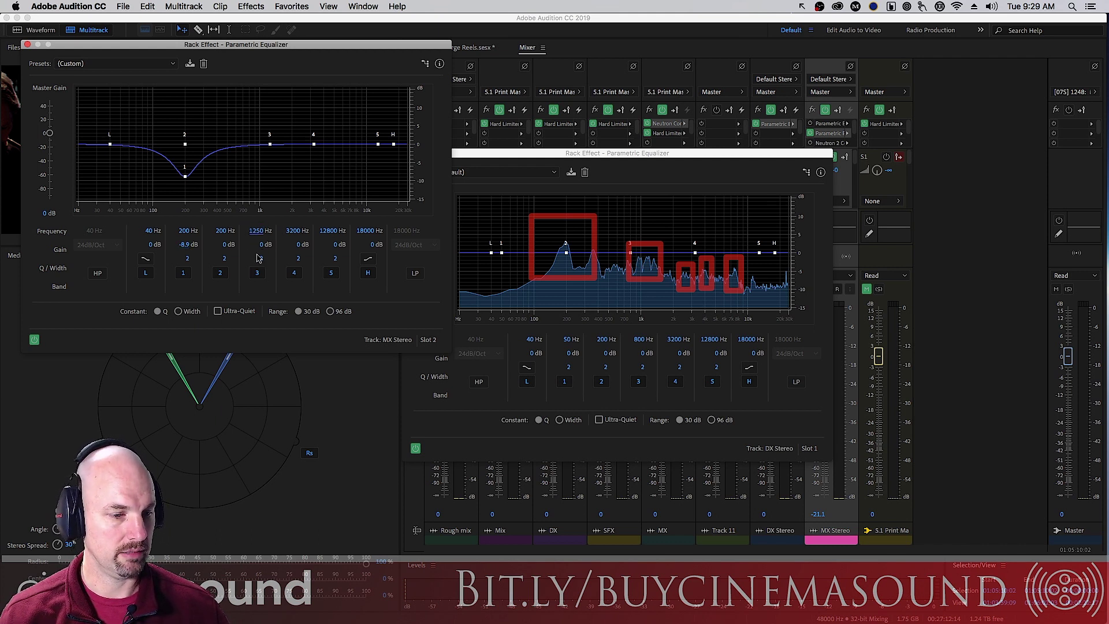
pyautogui.moveTo(262, 247); pyautogui.dragTo(216, 245)
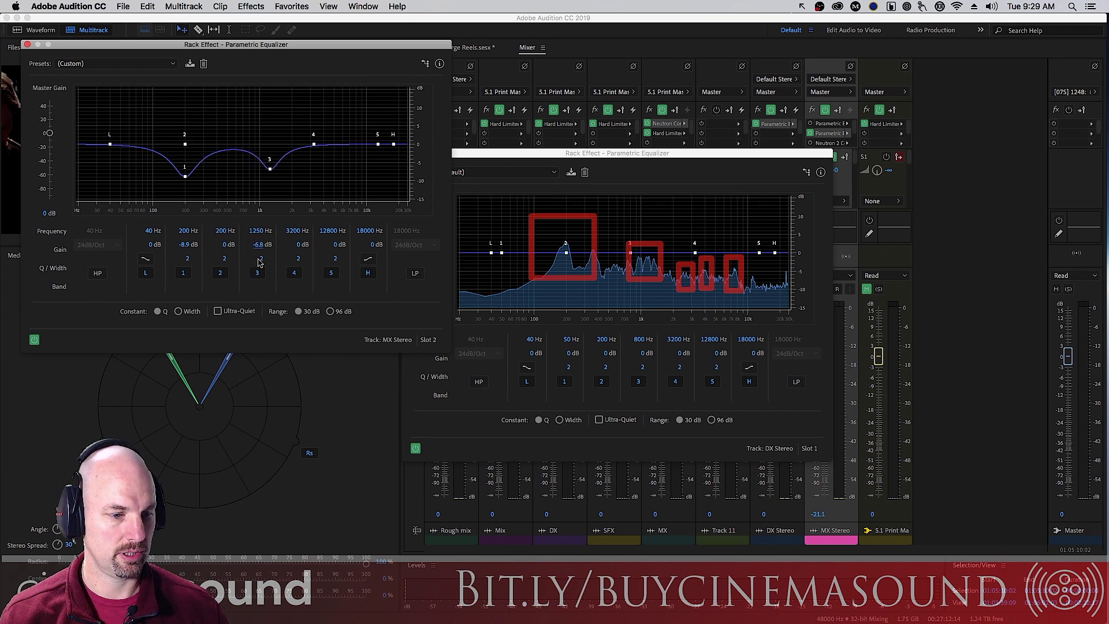
pyautogui.moveTo(266, 262)
pyautogui.mouseDown()
pyautogui.moveTo(241, 249)
pyautogui.moveTo(270, 259)
pyautogui.moveTo(257, 258)
pyautogui.mouseUp()
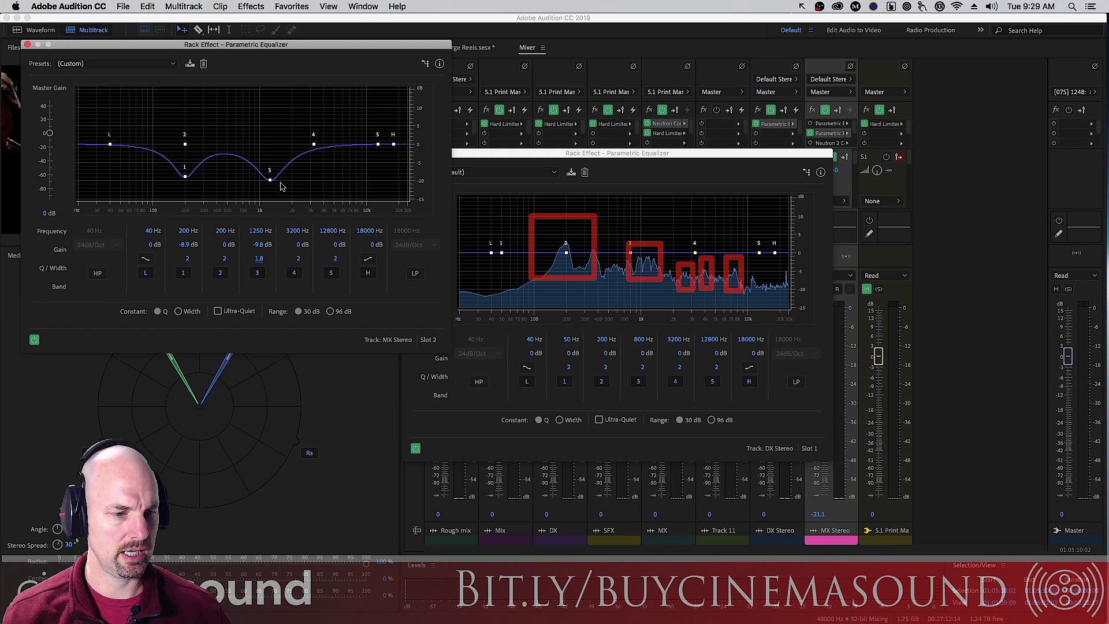
pyautogui.click(299, 233)
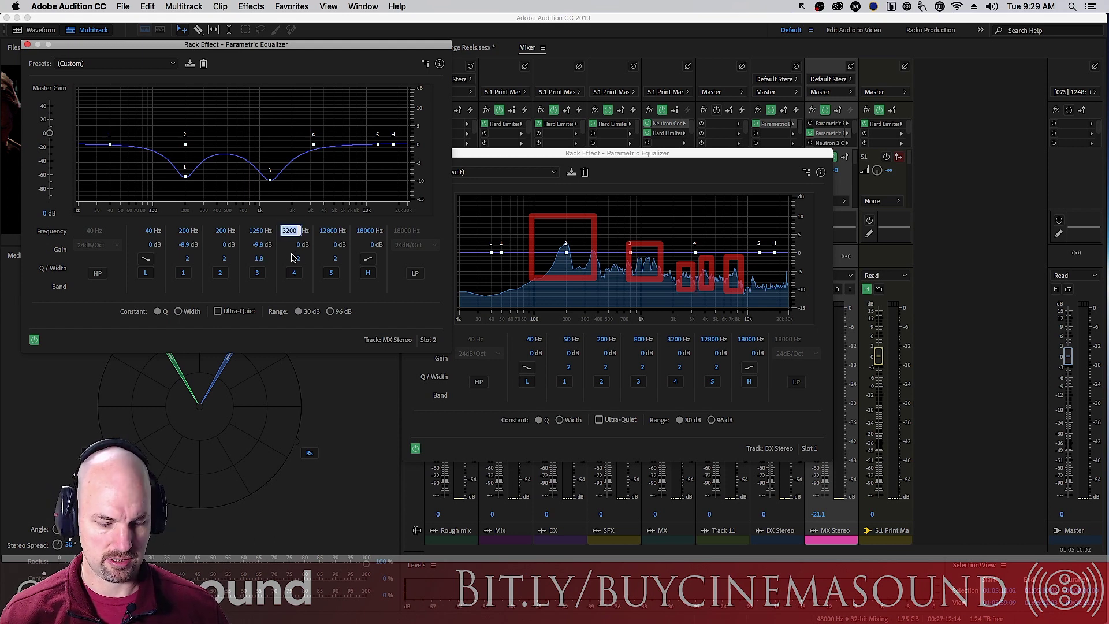
# Cut band 4 by -7.7 dB at 2800 Hz and notch band 5 to -5.1 dB at 3800 Hz
pyautogui.write('2800')
pyautogui.press('Return')
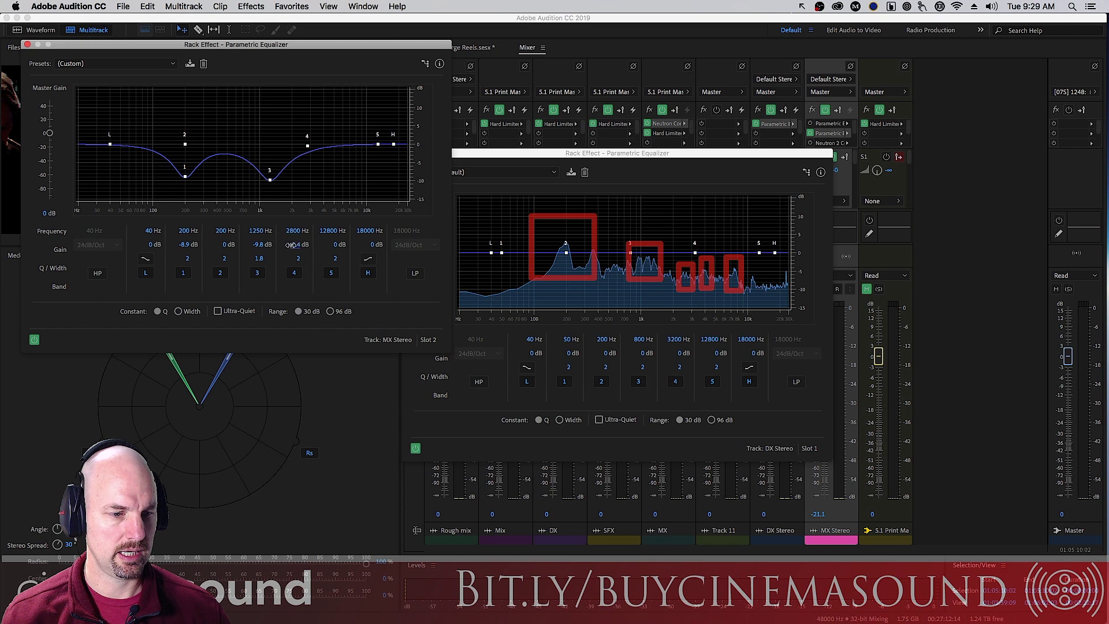
pyautogui.moveTo(292, 248); pyautogui.dragTo(253, 248)
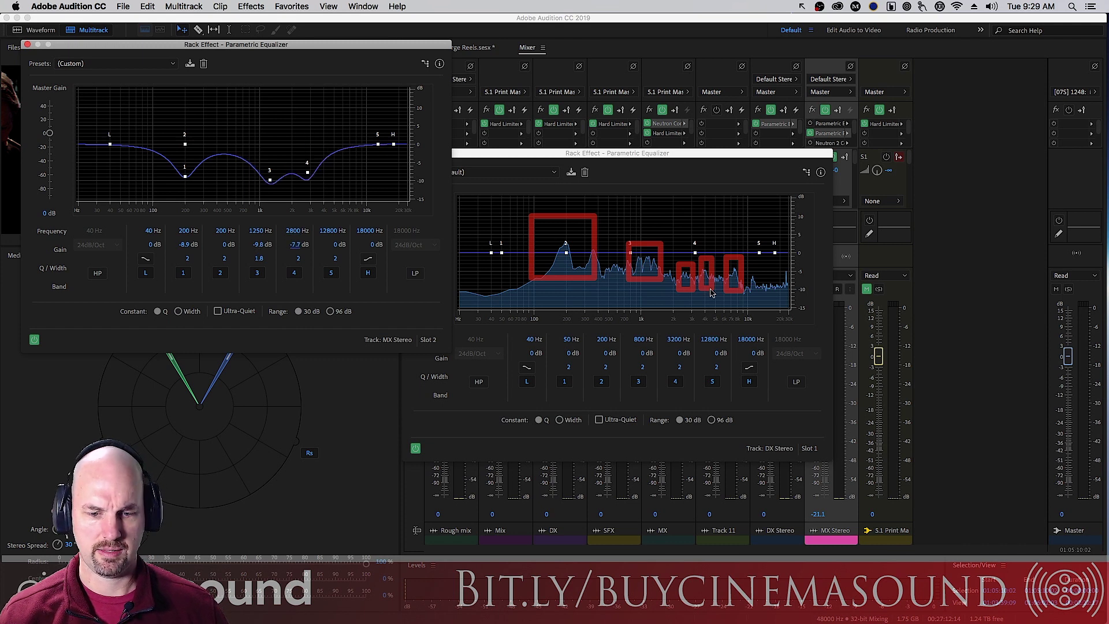
pyautogui.click(328, 231)
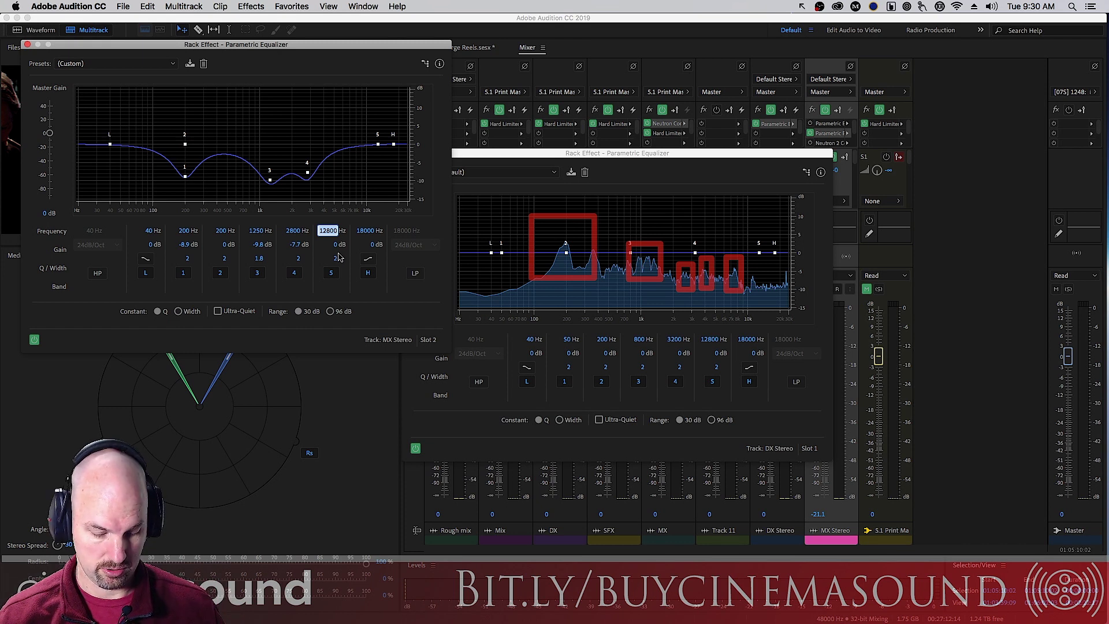
pyautogui.write('3800')
pyautogui.press('Return')
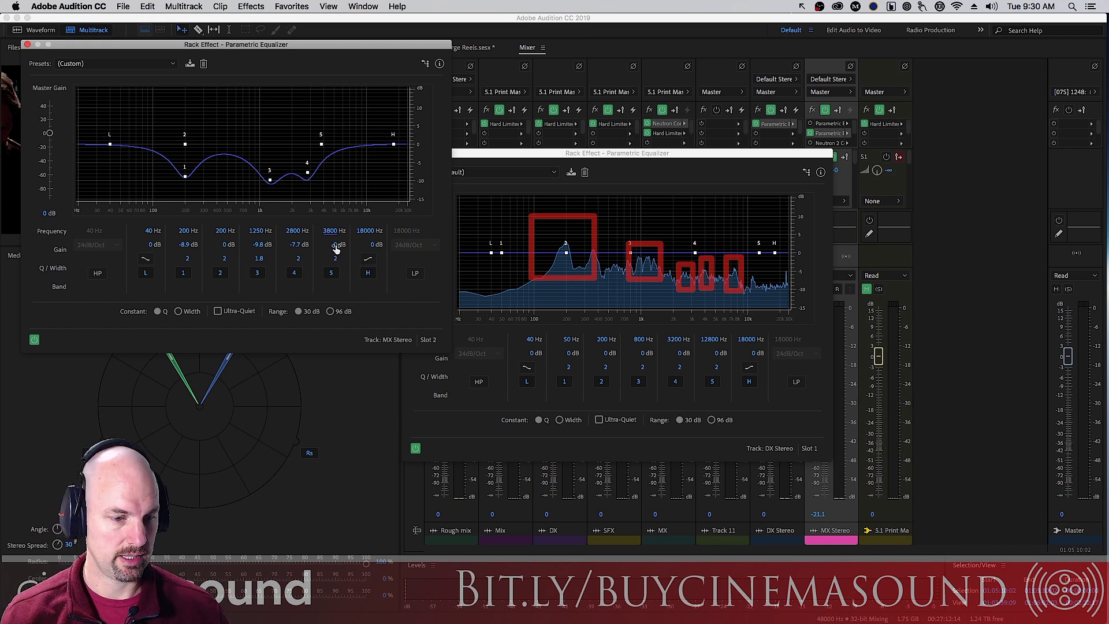
pyautogui.moveTo(342, 259)
pyautogui.mouseDown()
pyautogui.moveTo(357, 260)
pyautogui.moveTo(305, 247)
pyautogui.moveTo(320, 259)
pyautogui.mouseUp()
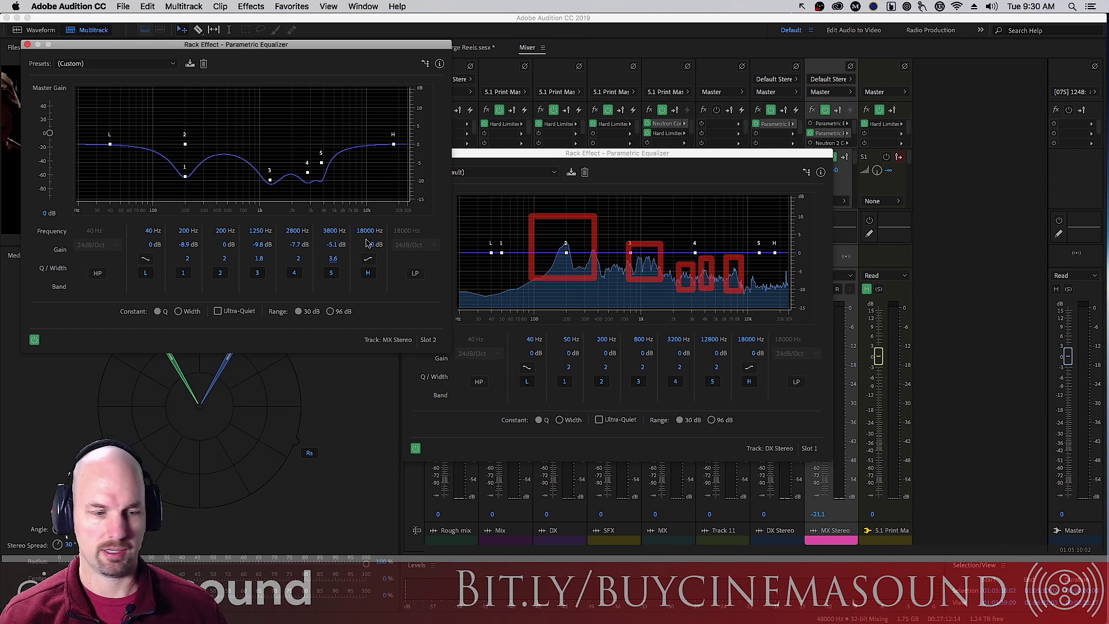
# Set band 2 to a -8.5 dB cut at 7500 Hz and move the dialogue EQ window aside
pyautogui.click(222, 230)
pyautogui.write('7500')
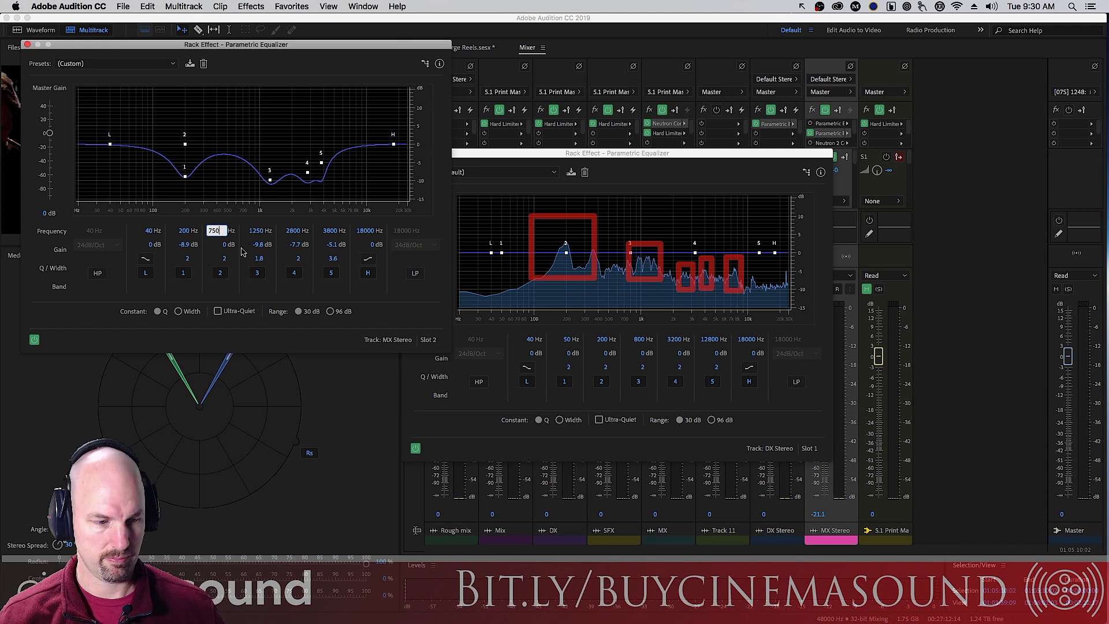
pyautogui.press('Return')
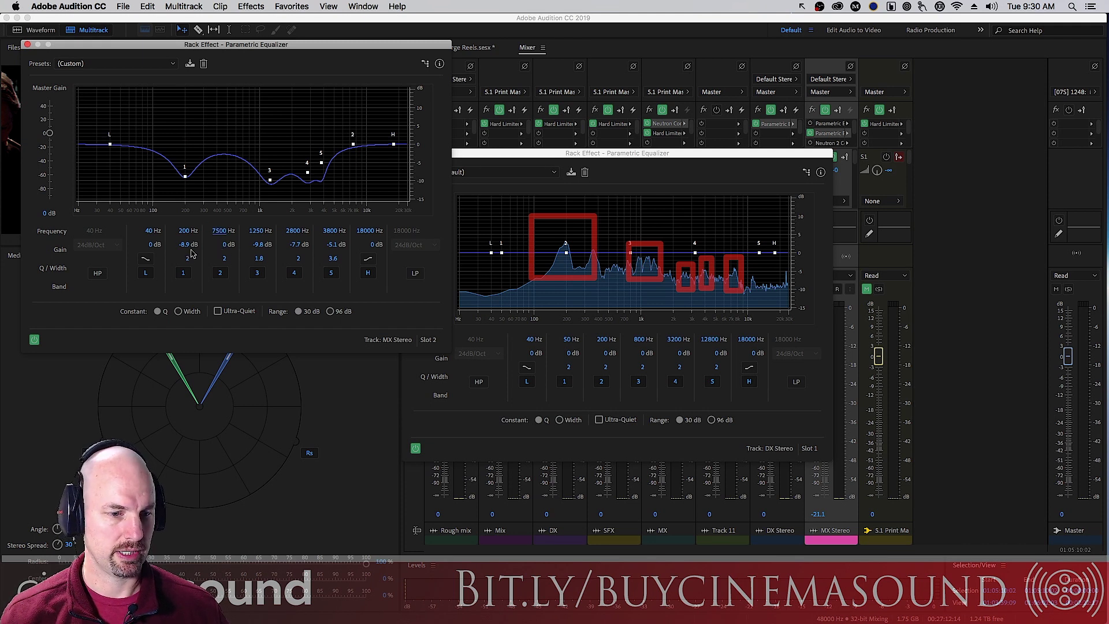
pyautogui.moveTo(224, 245)
pyautogui.mouseDown()
pyautogui.moveTo(165, 249)
pyautogui.moveTo(254, 257)
pyautogui.moveTo(236, 257)
pyautogui.mouseUp()
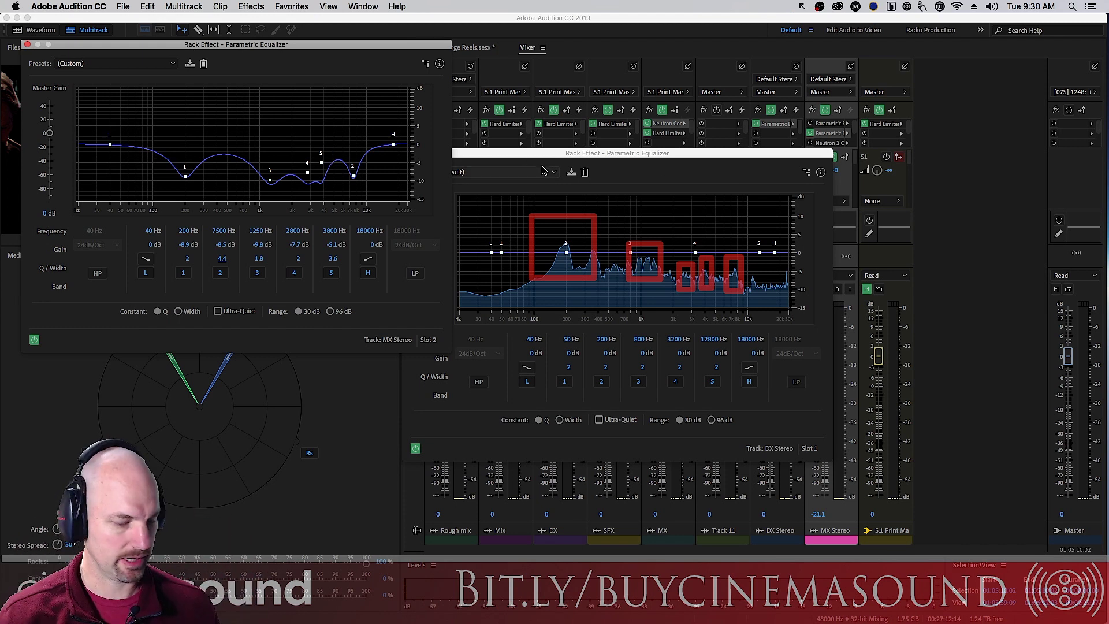
pyautogui.moveTo(558, 157); pyautogui.dragTo(185, 317)
# Solo MX Stereo and play it, bypassing then re-enabling the music EQ to compare
pyautogui.click(825, 289)
pyautogui.press('space')
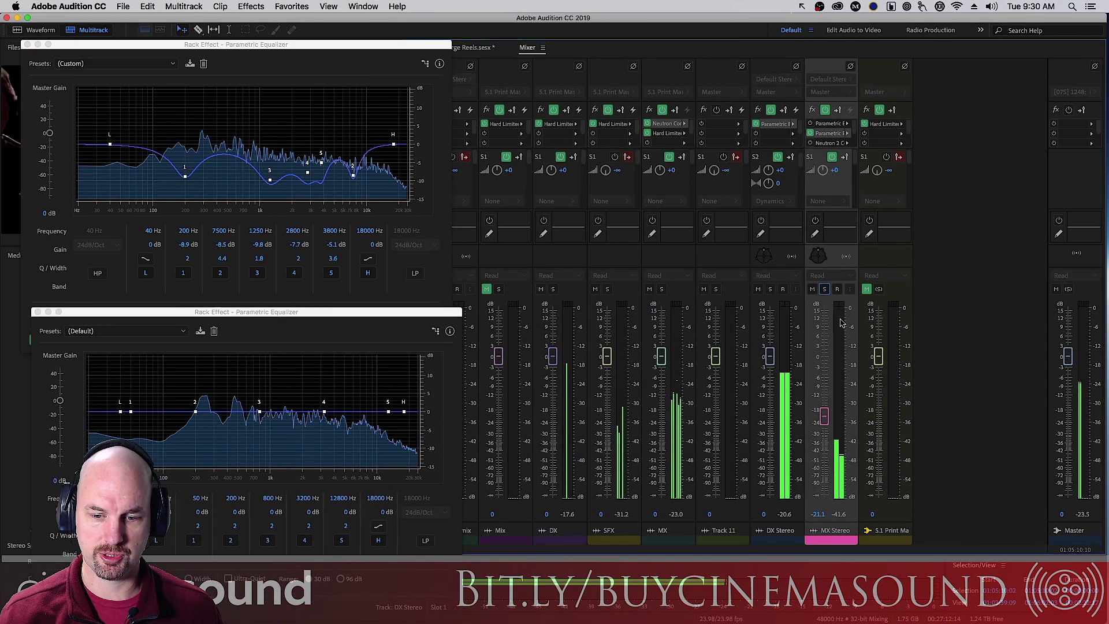
pyautogui.click(824, 289)
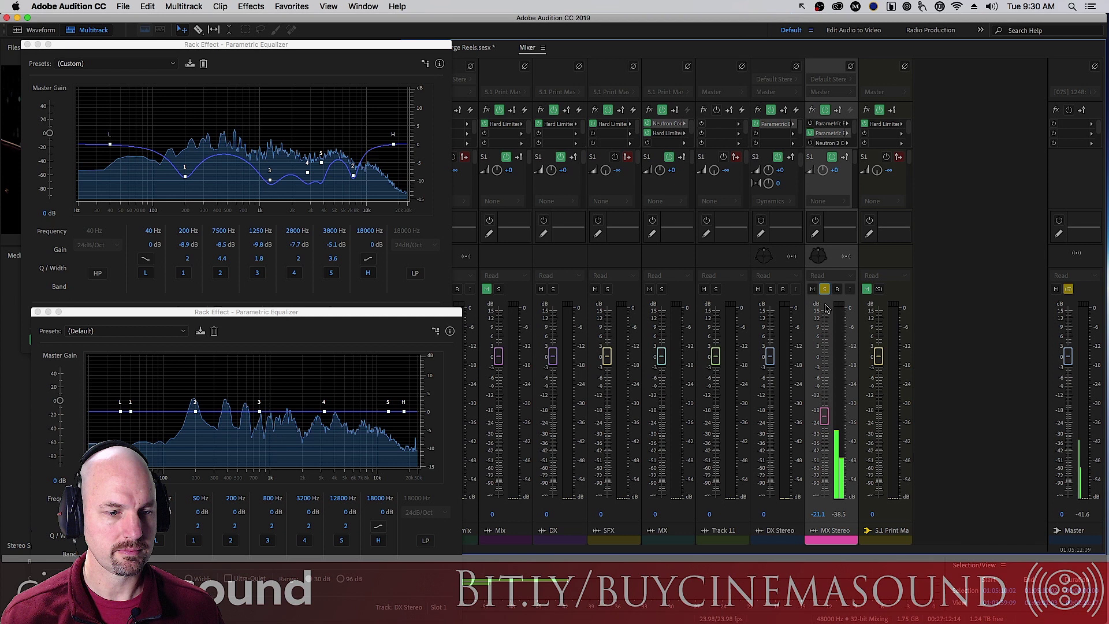
pyautogui.click(27, 341)
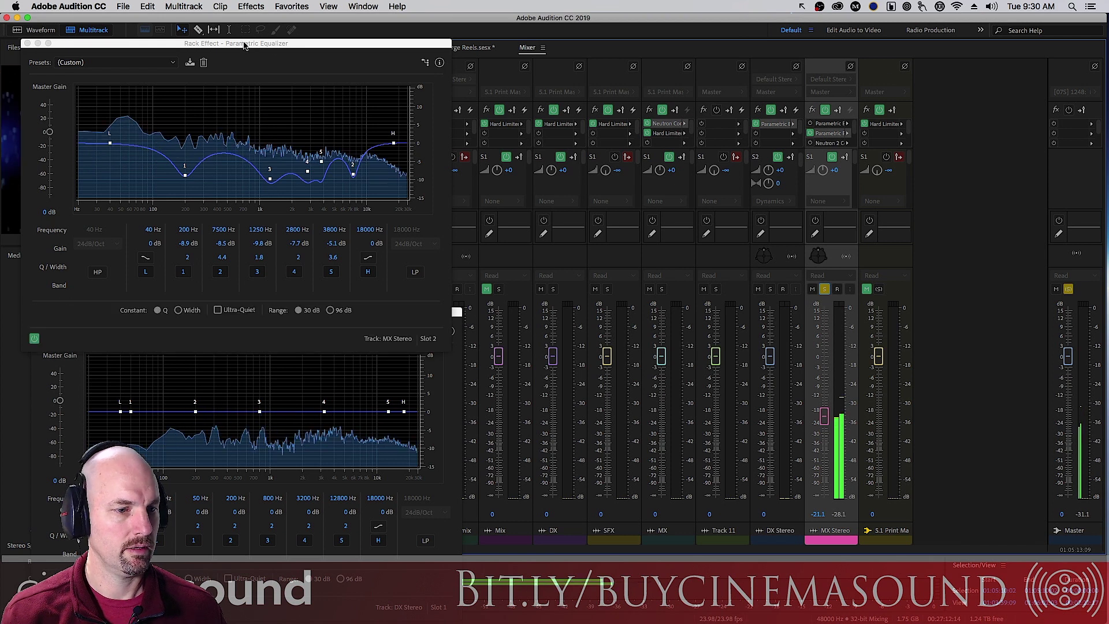
pyautogui.click(33, 340)
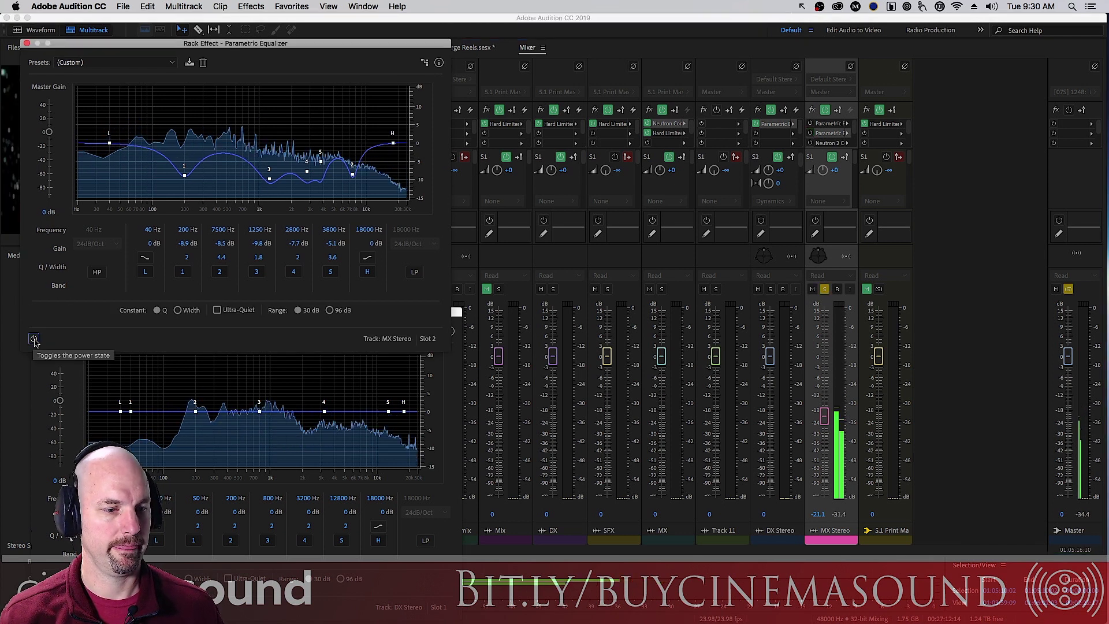
pyautogui.click(34, 340)
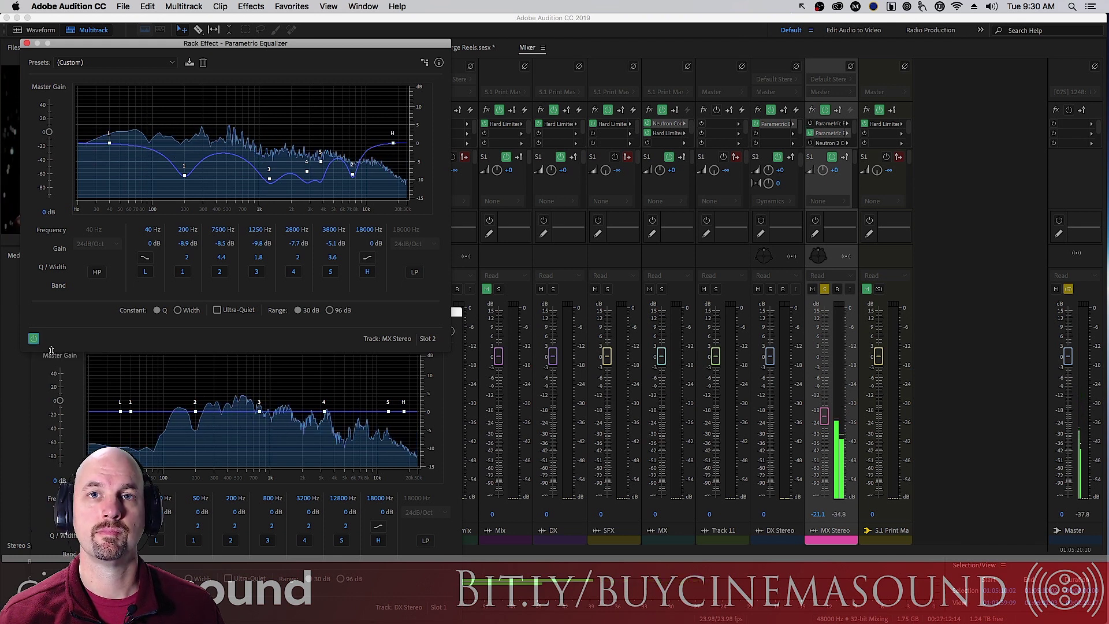
pyautogui.press('space')
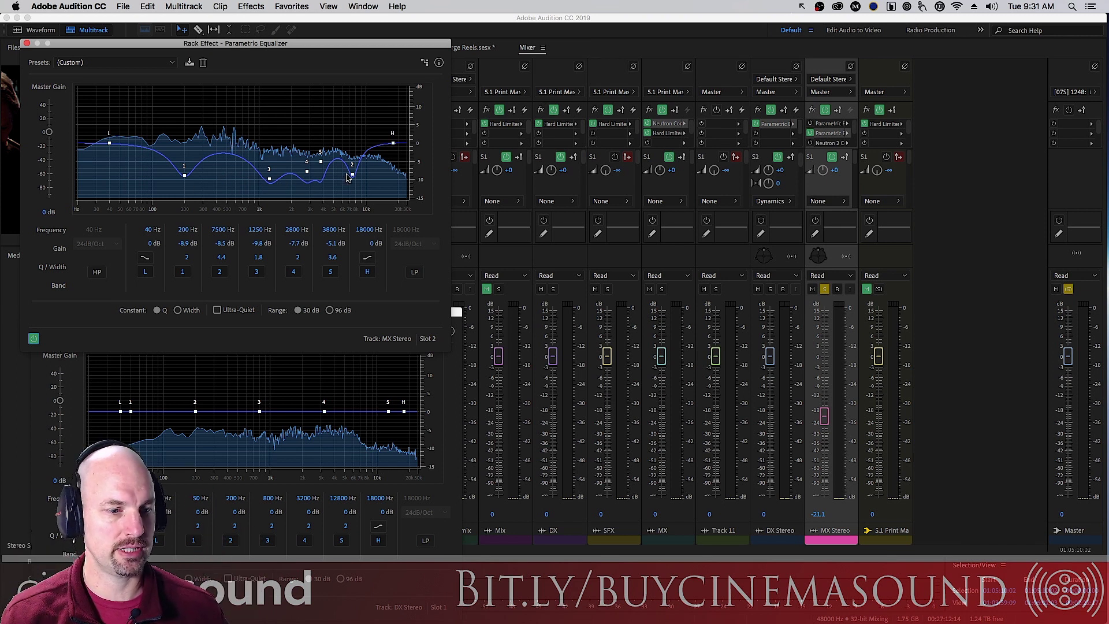
# Raise the music EQ's makeup gain to 9.5 dB and compare it bypassed and active during playback
pyautogui.moveTo(49, 133); pyautogui.dragTo(51, 134)
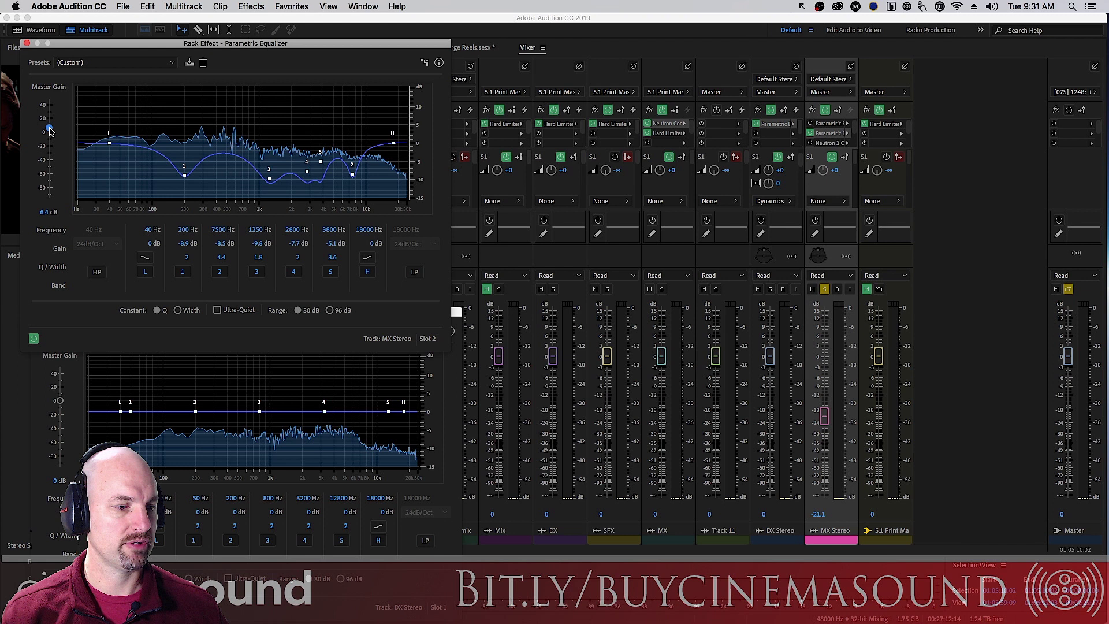
pyautogui.moveTo(51, 130); pyautogui.dragTo(51, 131)
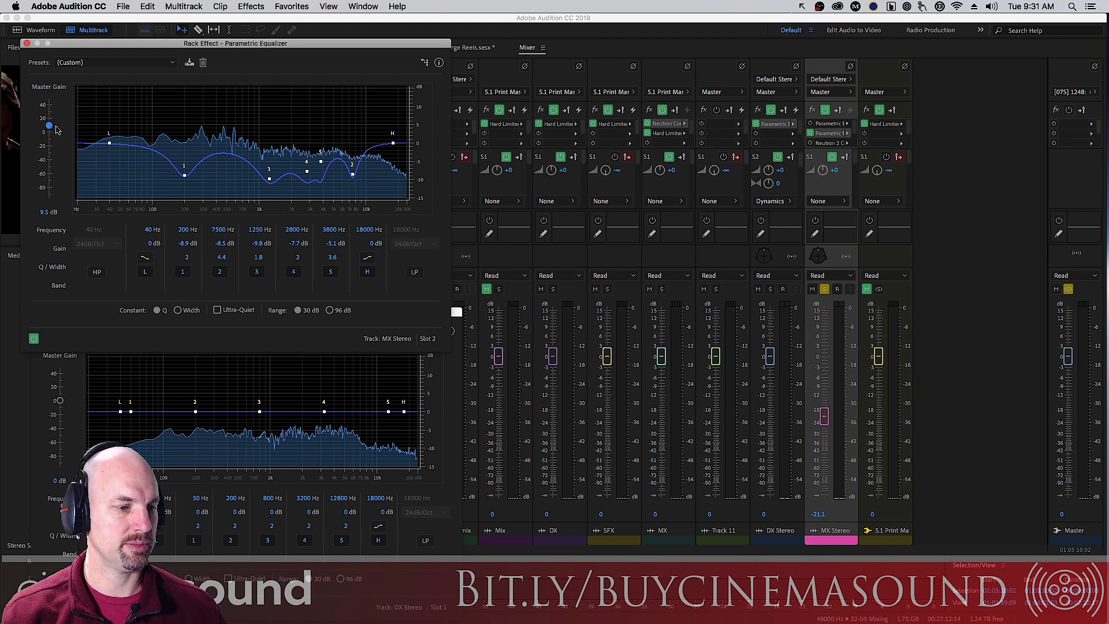
pyautogui.press('space')
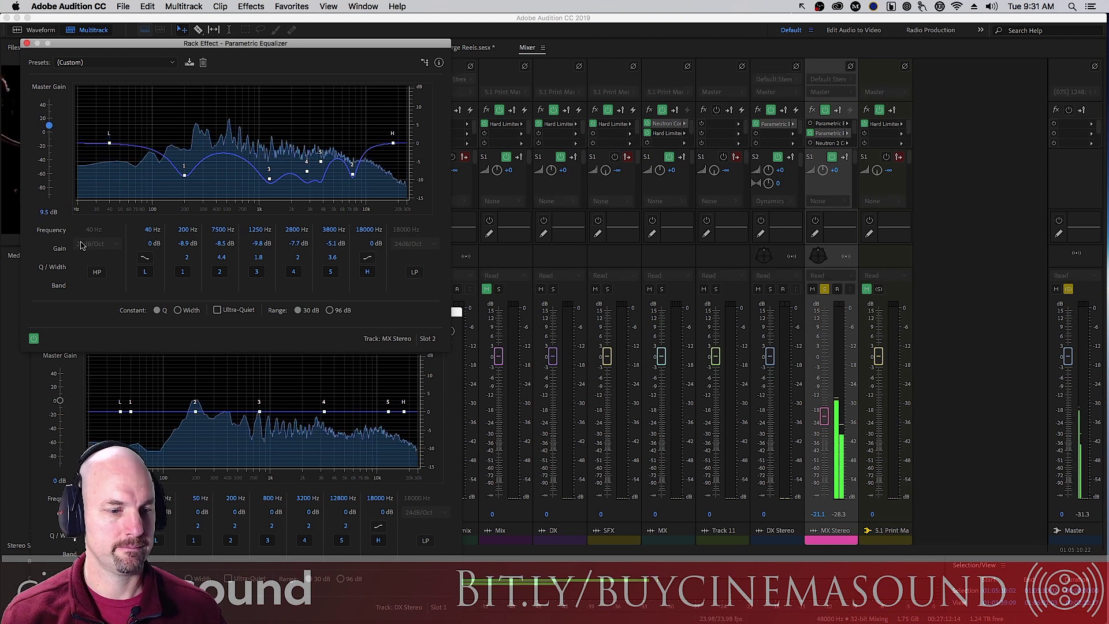
pyautogui.click(34, 338)
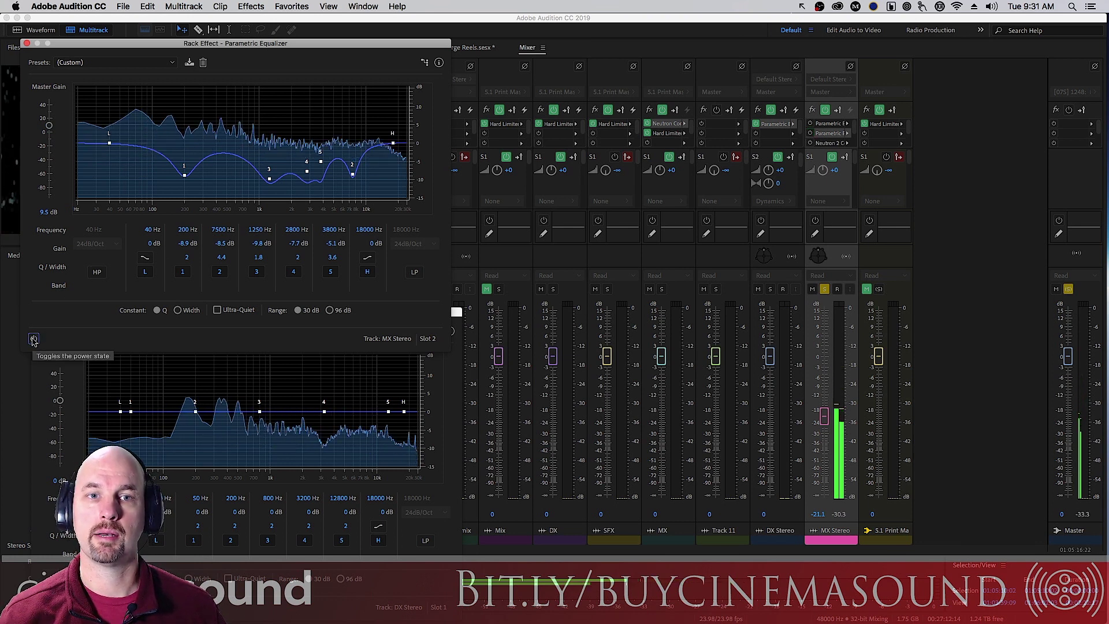
pyautogui.click(34, 339)
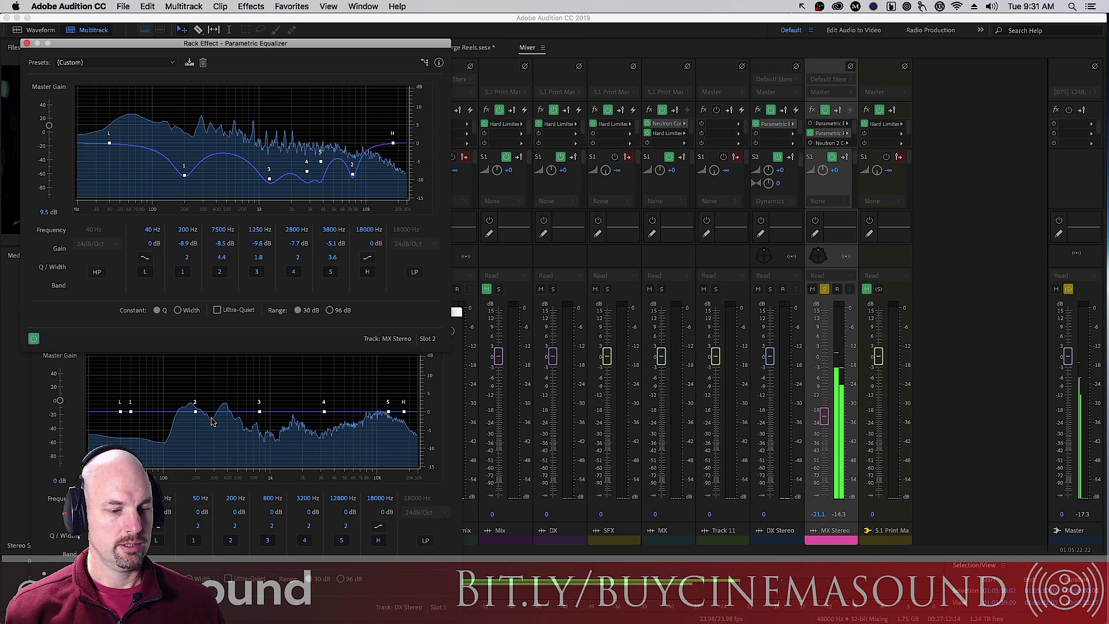
pyautogui.press('space')
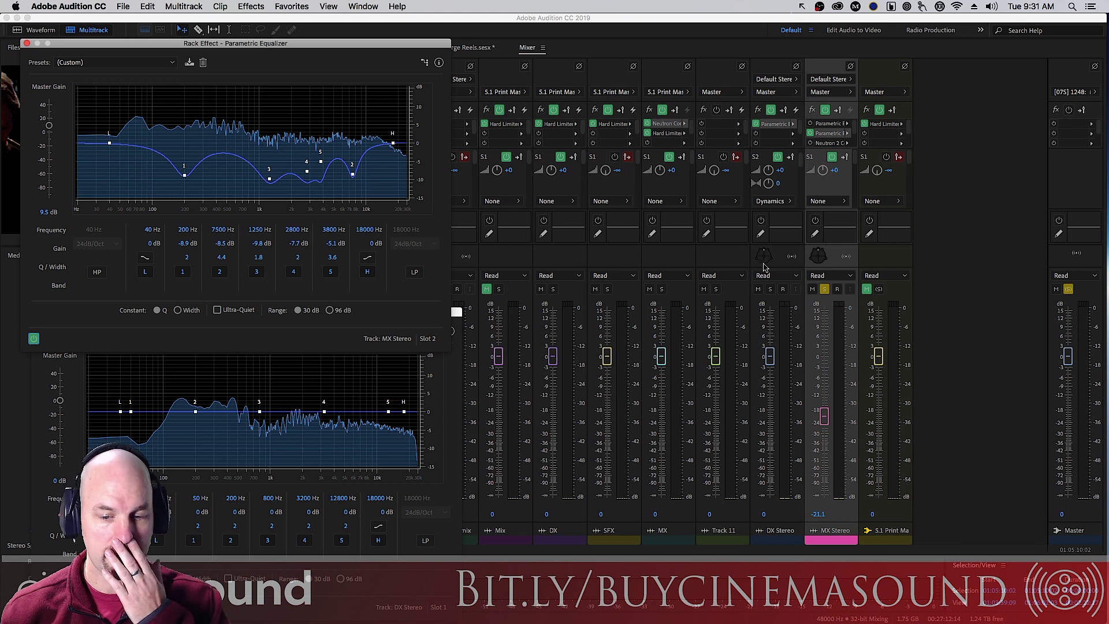
pyautogui.click(824, 289)
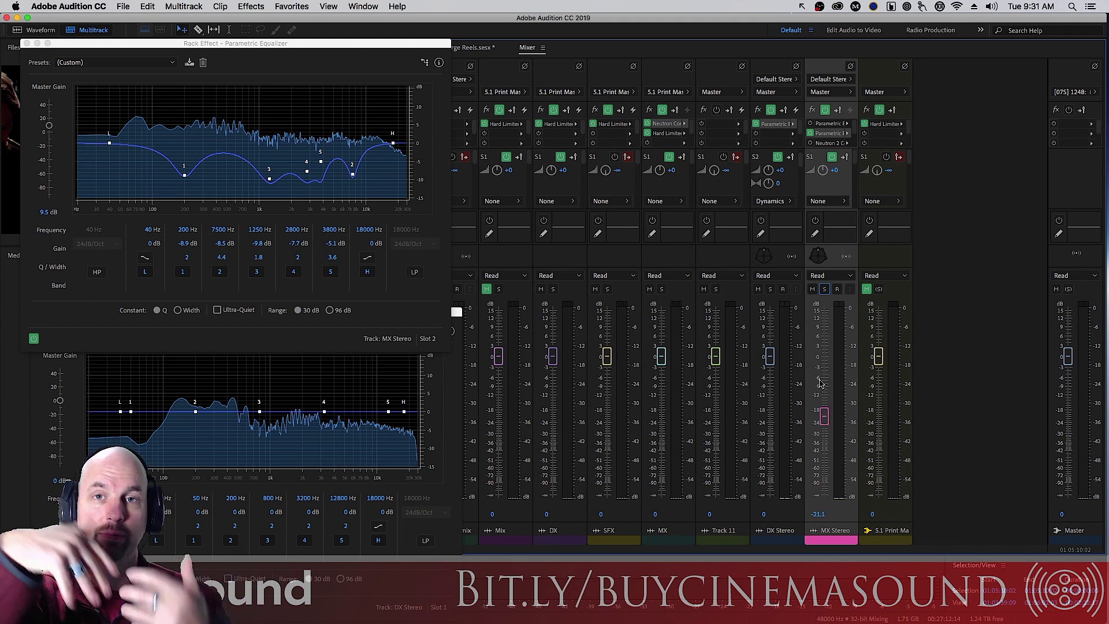
# Play the full mix and raise the MX Stereo fader to -20 dB
pyautogui.press('space')
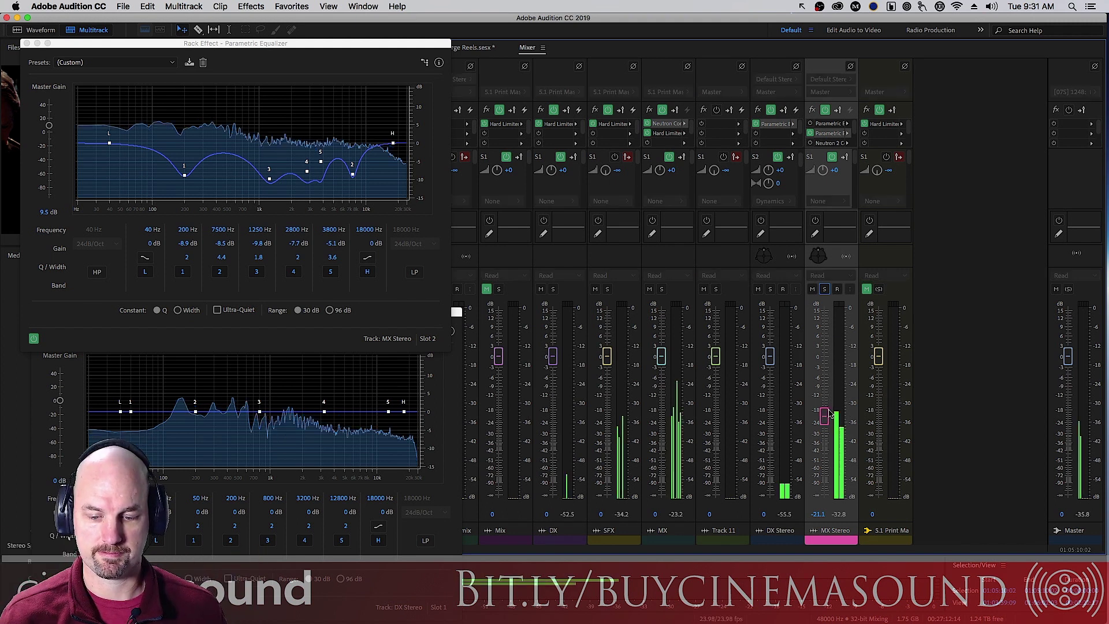
pyautogui.moveTo(824, 415); pyautogui.dragTo(829, 420)
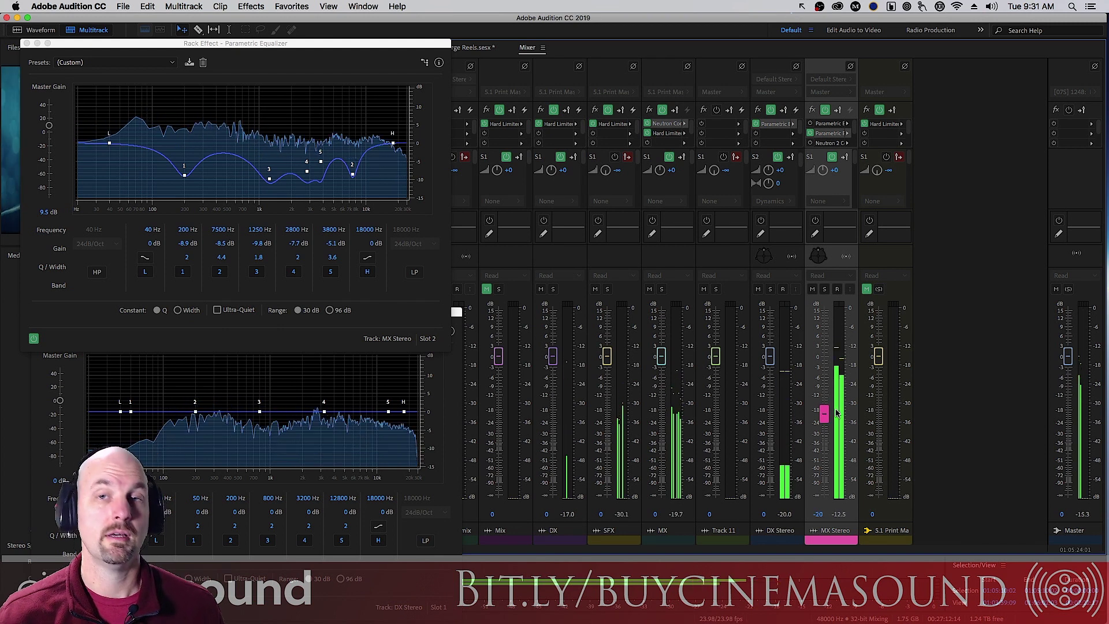
pyautogui.press('space')
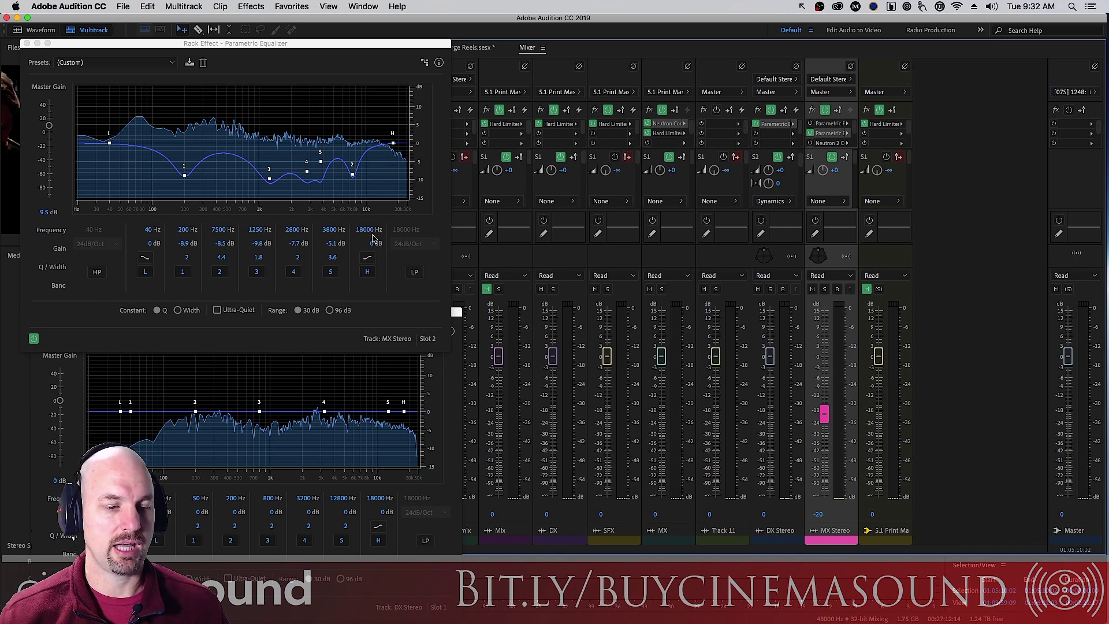
# Set a +5.2 dB low shelf at 90 Hz and a +4.6 dB high shelf at 10206 Hz
pyautogui.moveTo(368, 229); pyautogui.dragTo(399, 239)
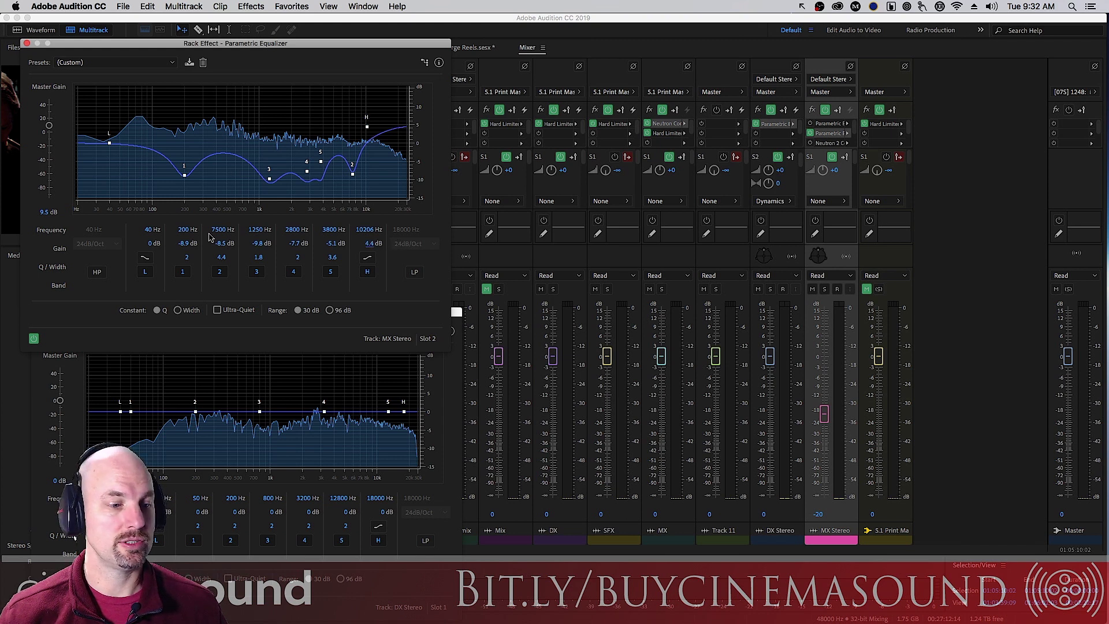
pyautogui.moveTo(158, 232); pyautogui.dragTo(165, 229)
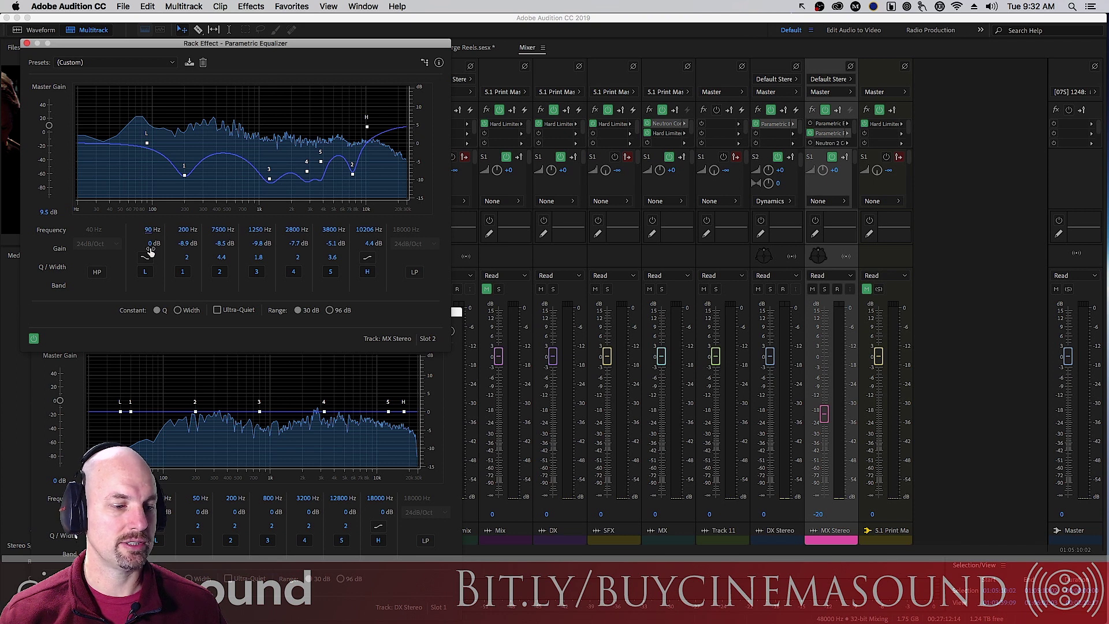
pyautogui.moveTo(150, 249); pyautogui.dragTo(182, 249)
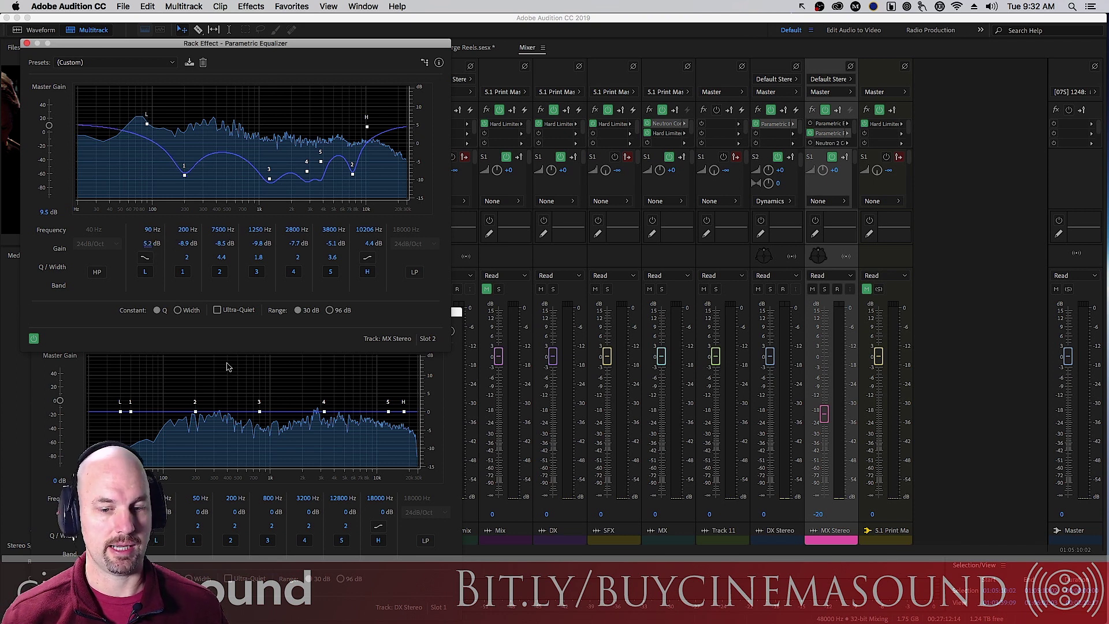
pyautogui.press('space')
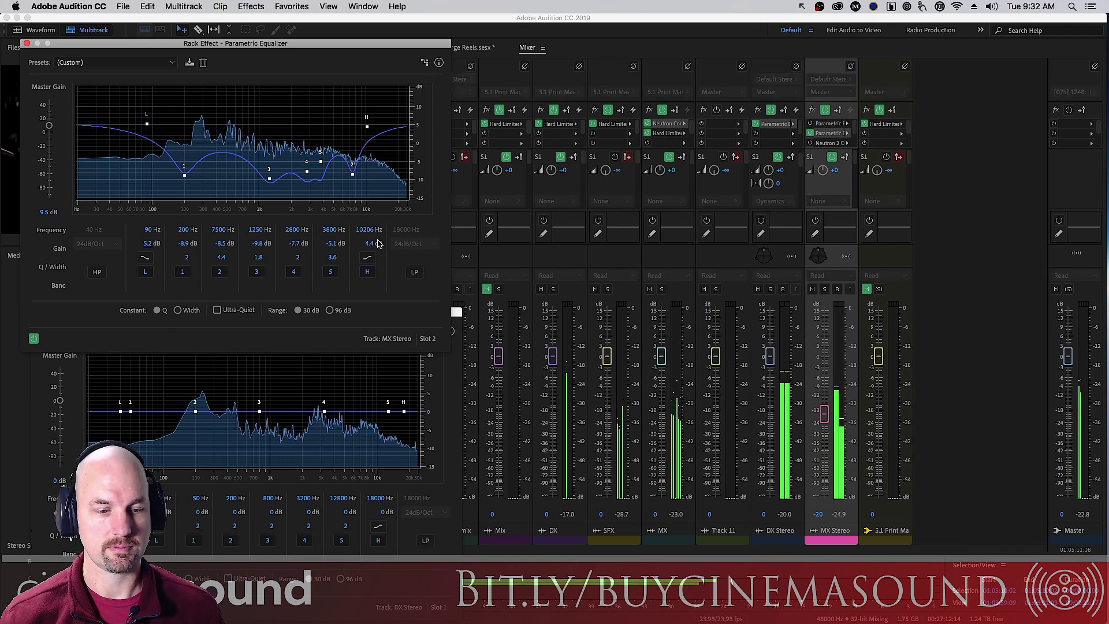
pyautogui.moveTo(370, 247); pyautogui.dragTo(480, 233)
pyautogui.moveTo(368, 243); pyautogui.dragTo(376, 250)
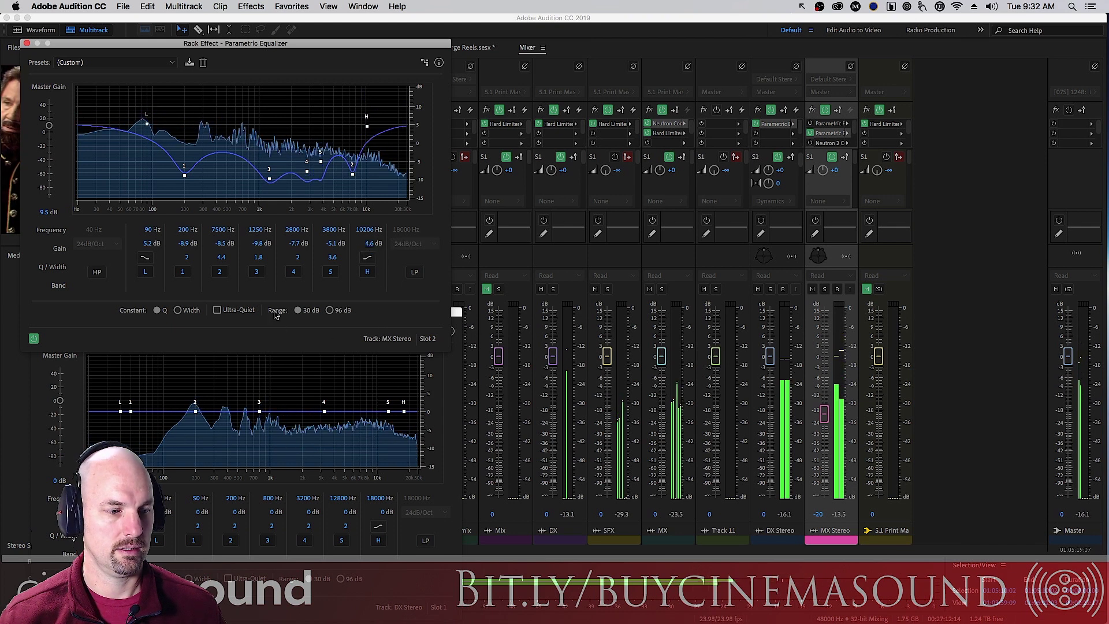
pyautogui.moveTo(824, 413); pyautogui.dragTo(826, 417)
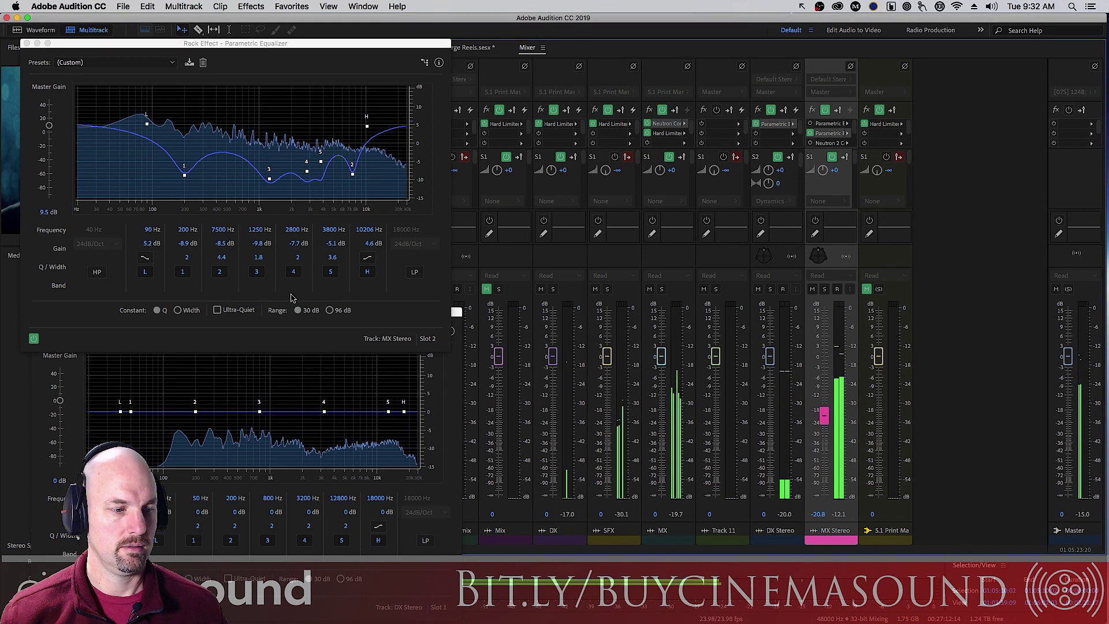
pyautogui.press('space')
pyautogui.click(34, 339)
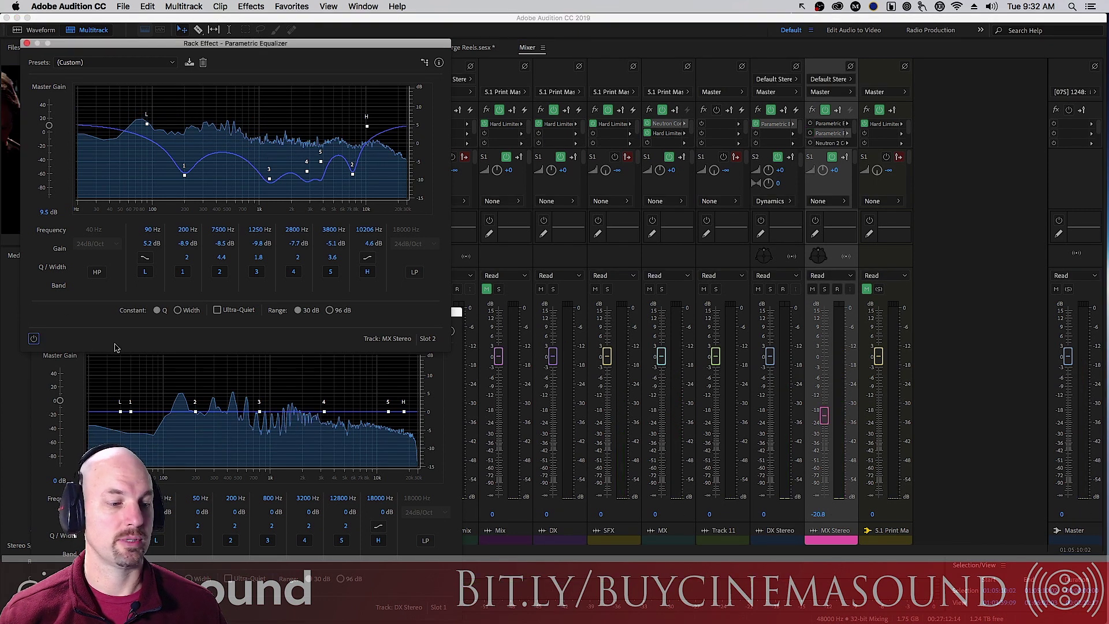
pyautogui.press('space')
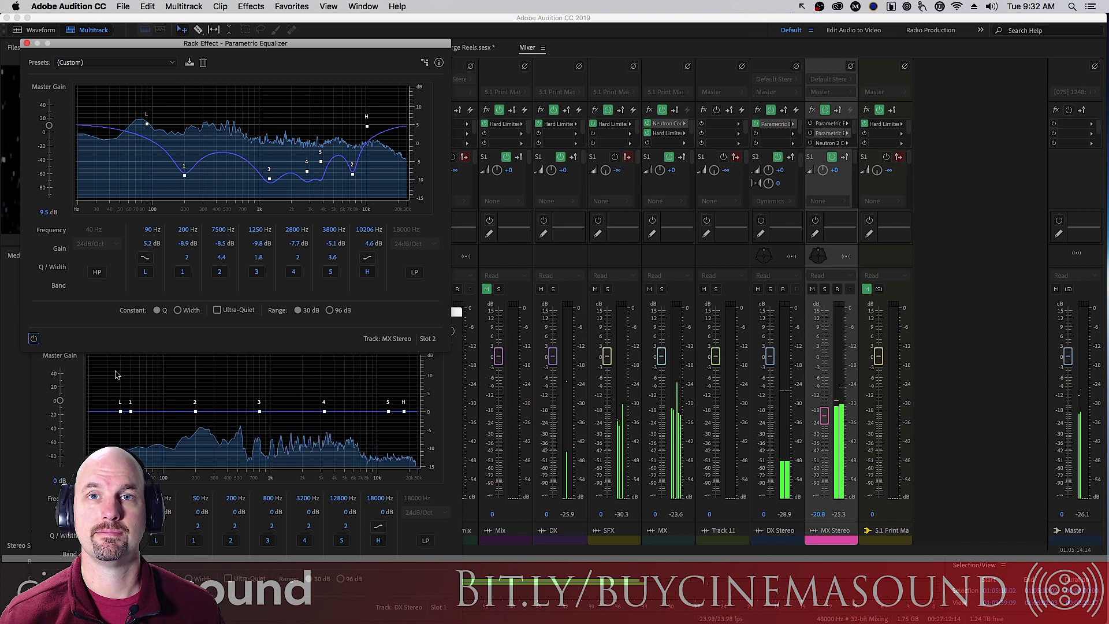
pyautogui.click(34, 339)
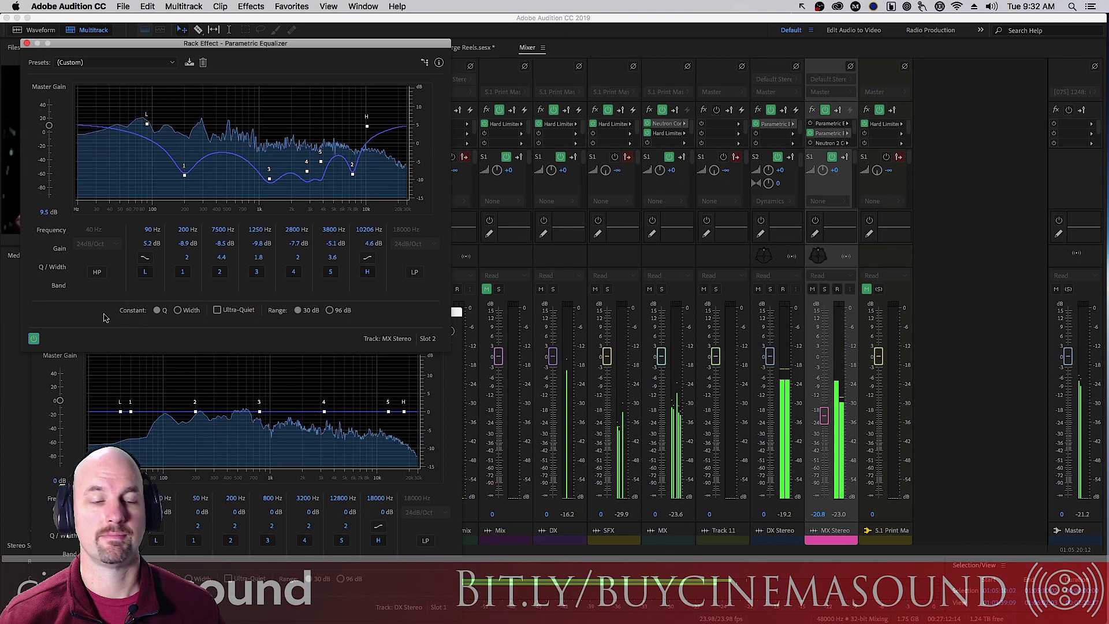
pyautogui.click(34, 339)
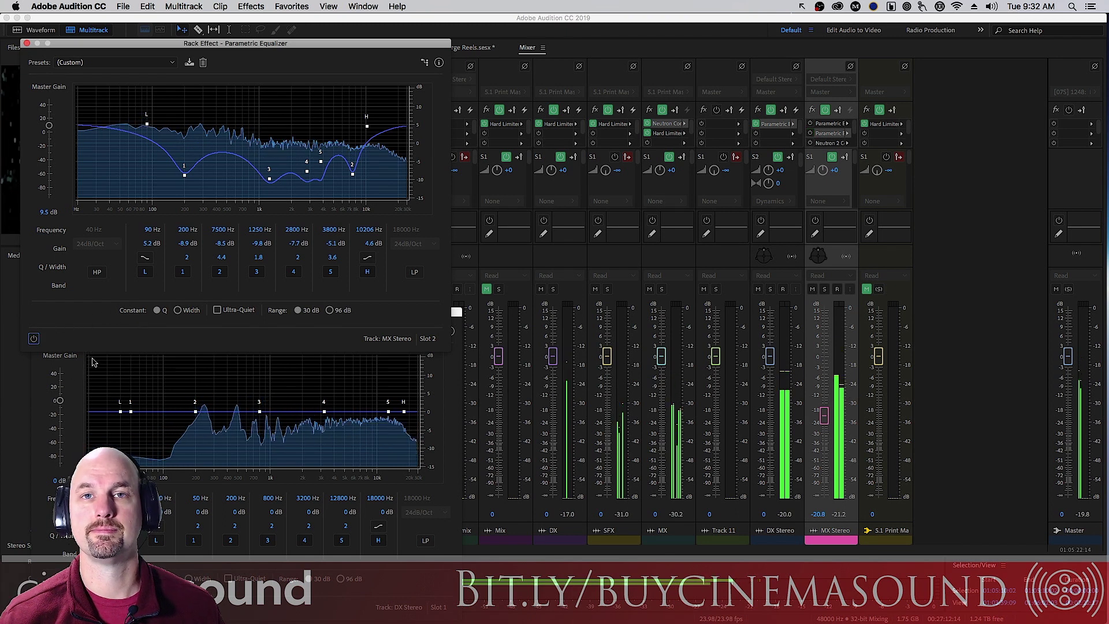
pyautogui.click(34, 339)
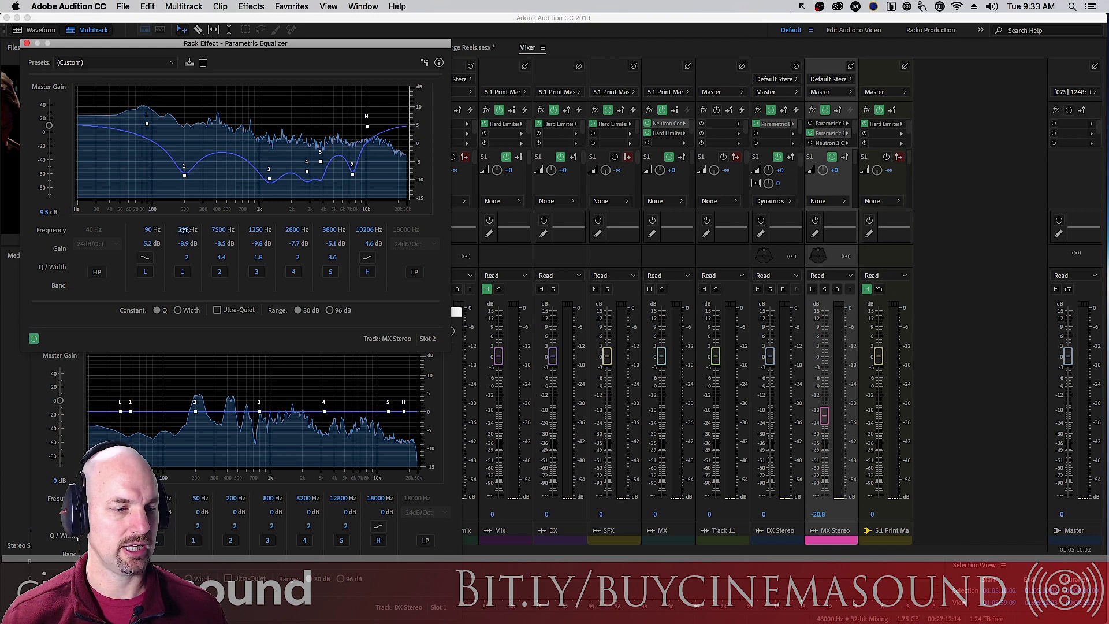
# Move the music EQ's first notch to 383 Hz and deepen it to -13.3 dB, auditioning with playback
pyautogui.moveTo(185, 230); pyautogui.dragTo(198, 230)
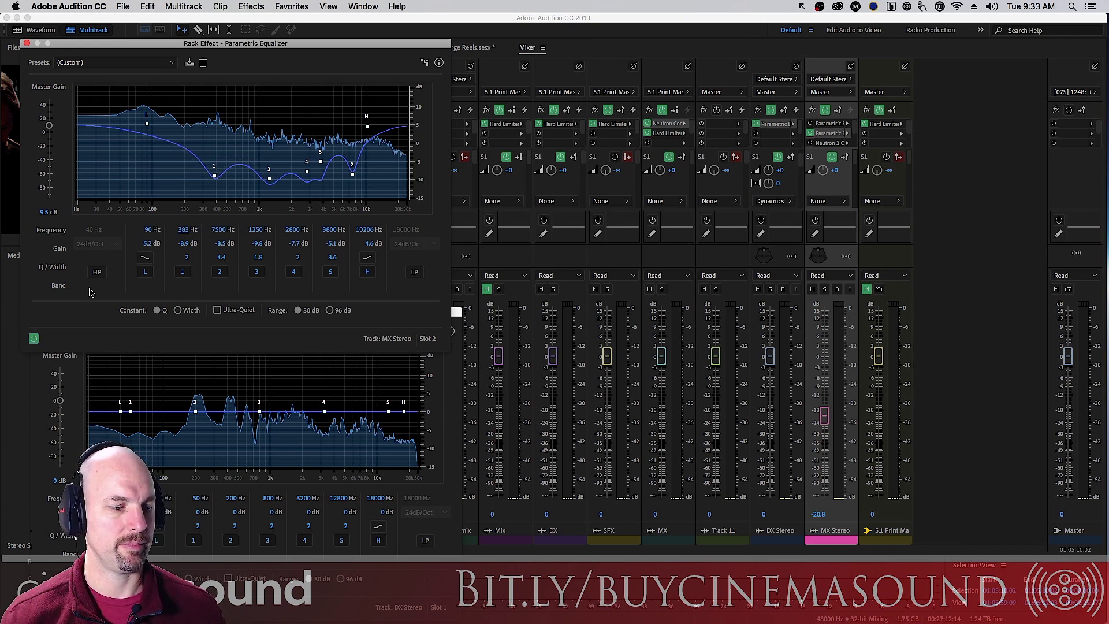
pyautogui.press('space')
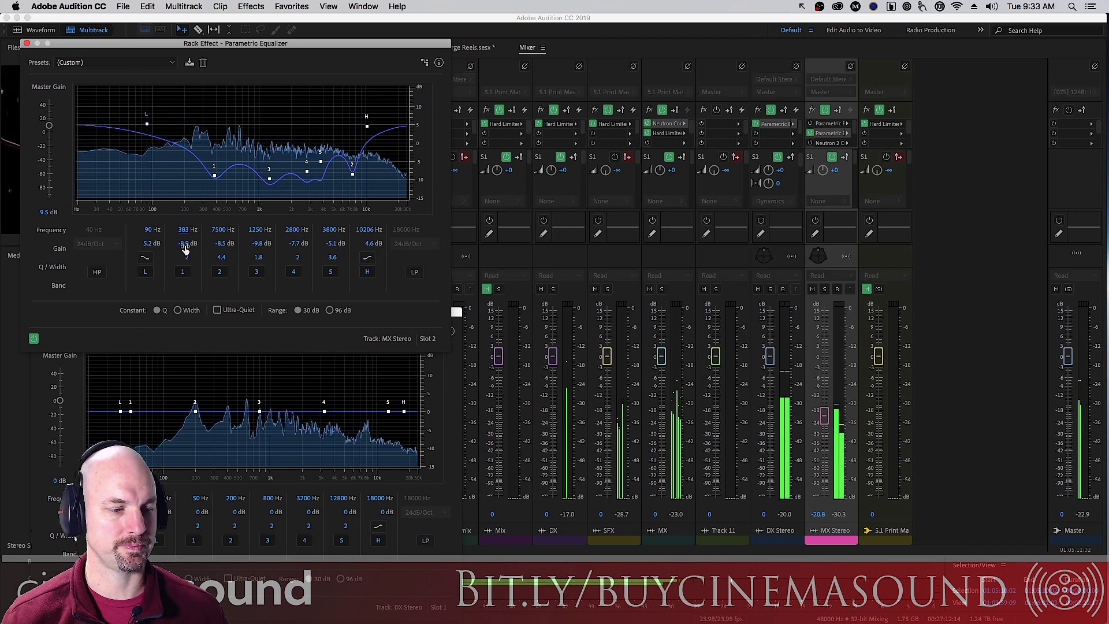
pyautogui.moveTo(178, 246)
pyautogui.mouseDown()
pyautogui.moveTo(237, 231)
pyautogui.moveTo(173, 261)
pyautogui.mouseUp()
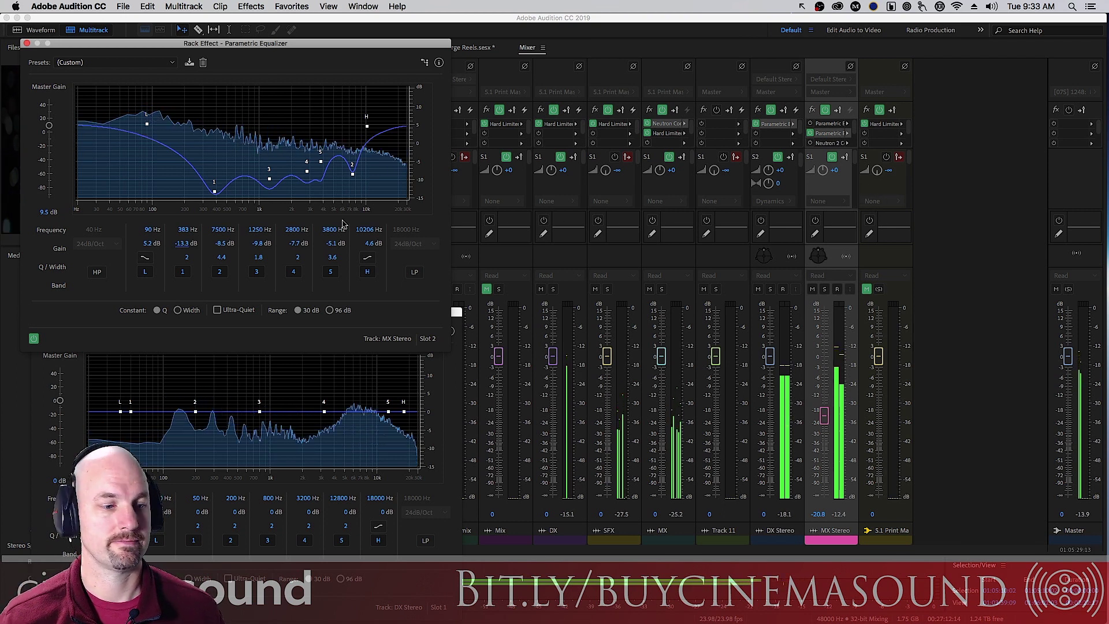
pyautogui.press('space')
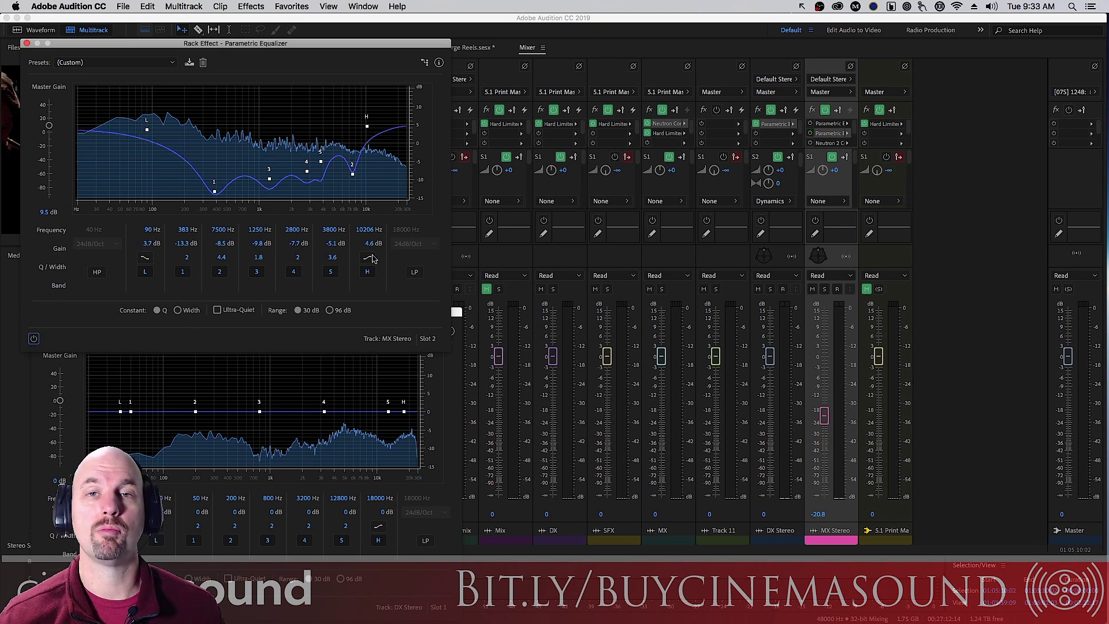
pyautogui.press('space')
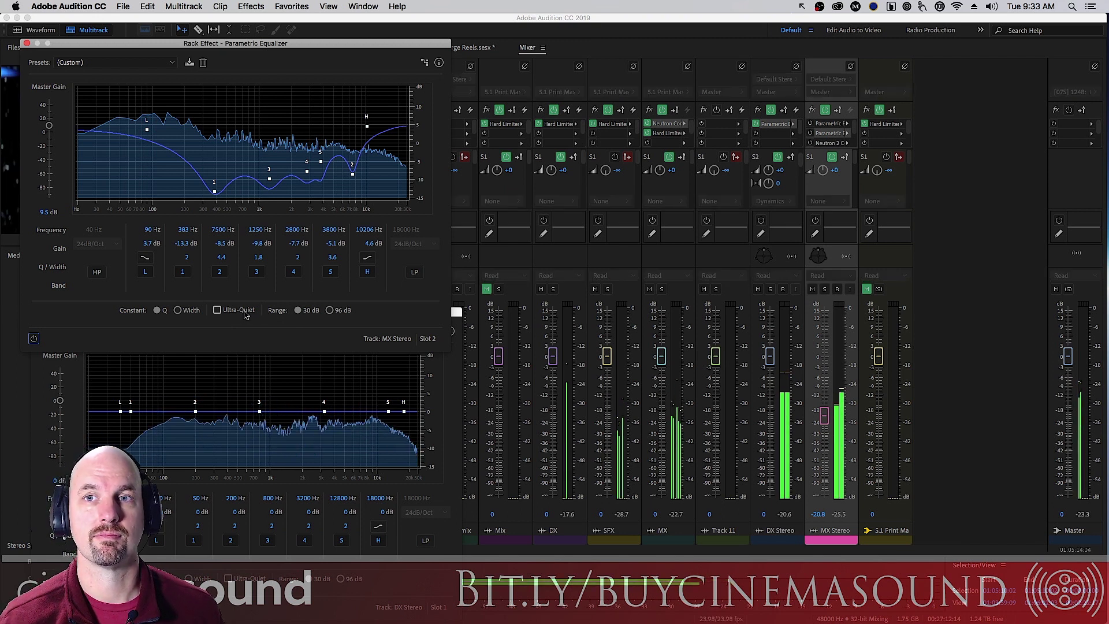
pyautogui.press('space')
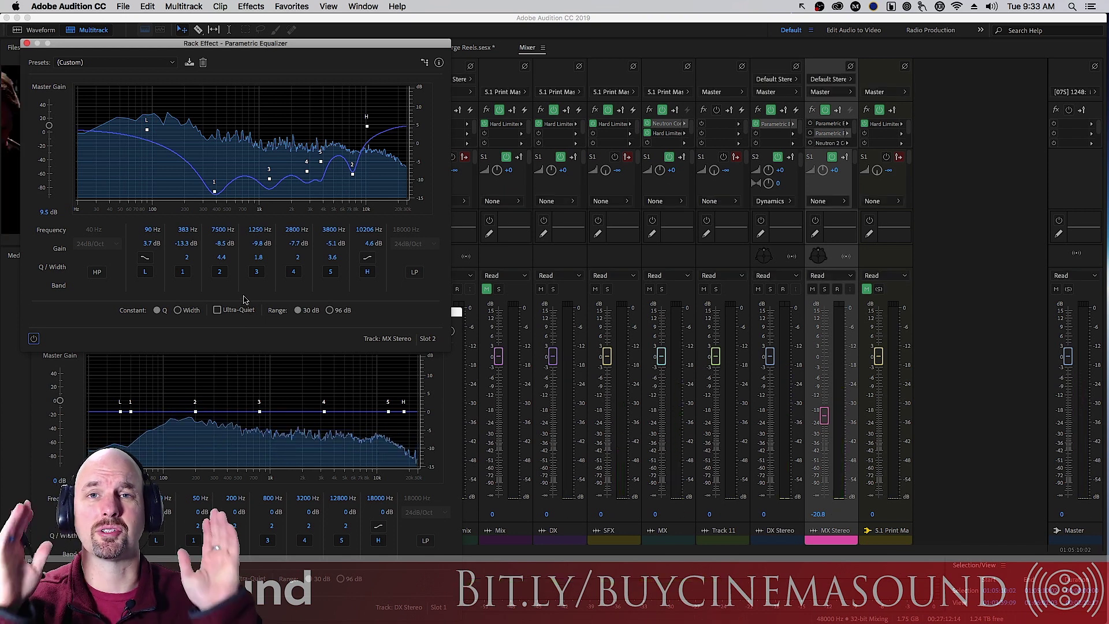